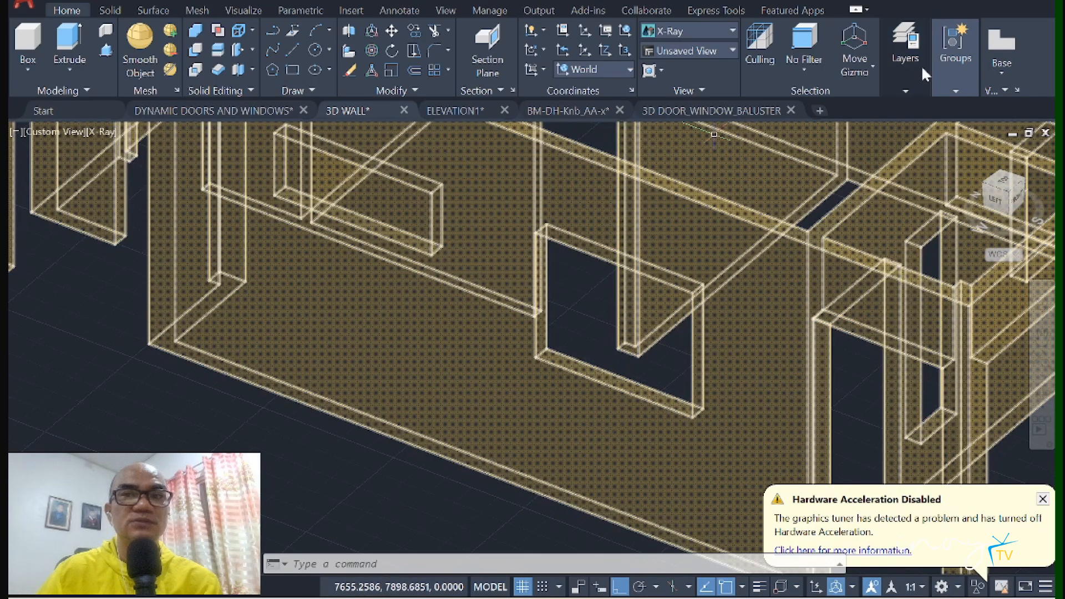
# Step: Make 3D CONCRETE MOLD the current layer
pyautogui.click(916, 67)
pyautogui.click(966, 108)
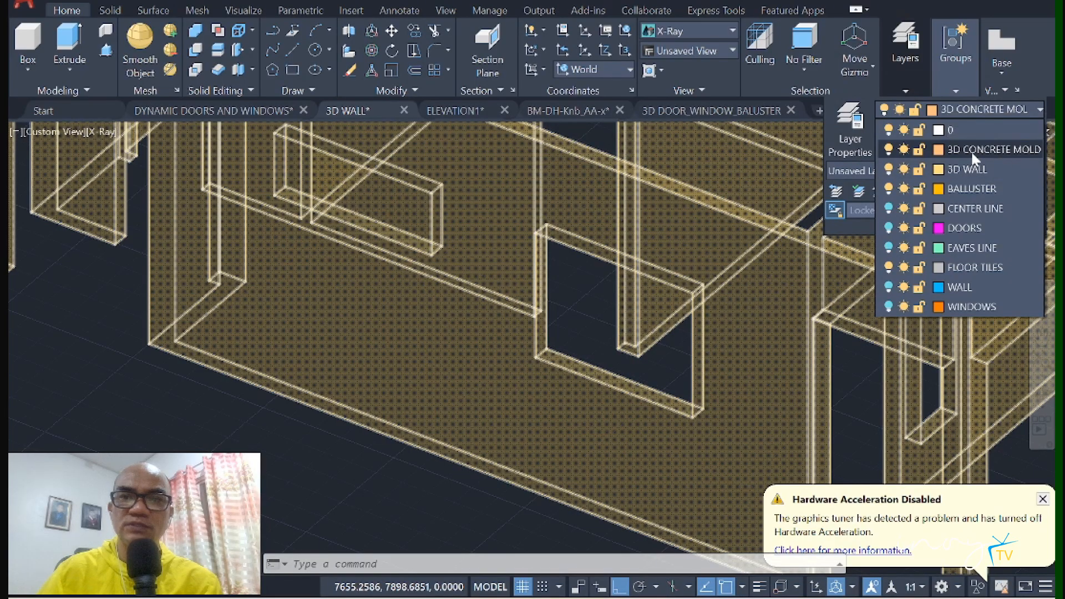
pyautogui.click(970, 150)
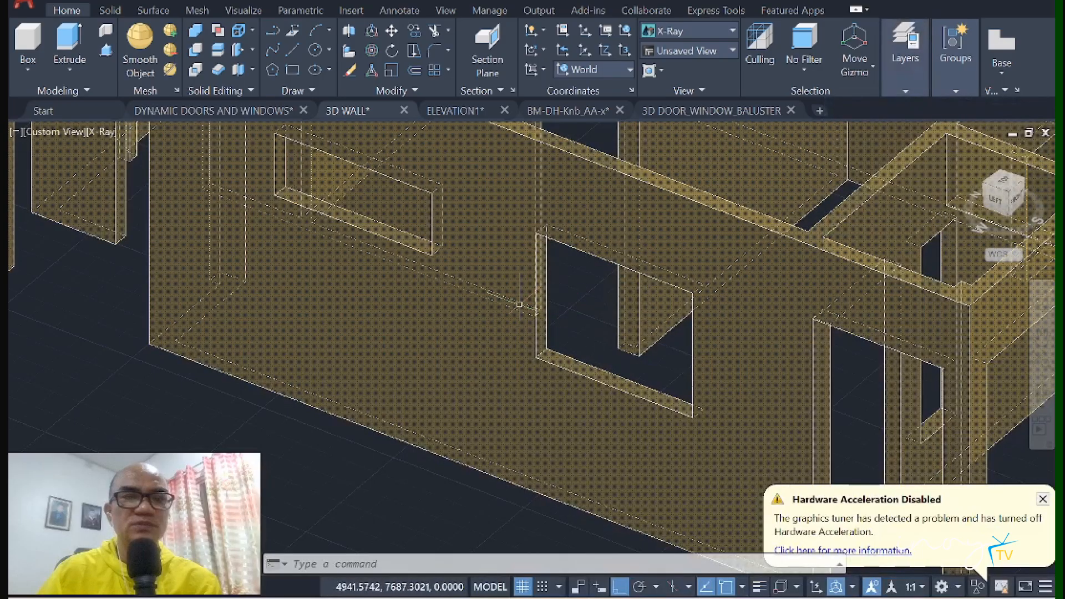
# Step: Set the UCS to Left and trace a rectangle corner to corner around the wide, short window opening in the left wall
pyautogui.moveTo(525, 327); pyautogui.dragTo(481, 382, button='middle')
pyautogui.scroll(-2, 481, 383)
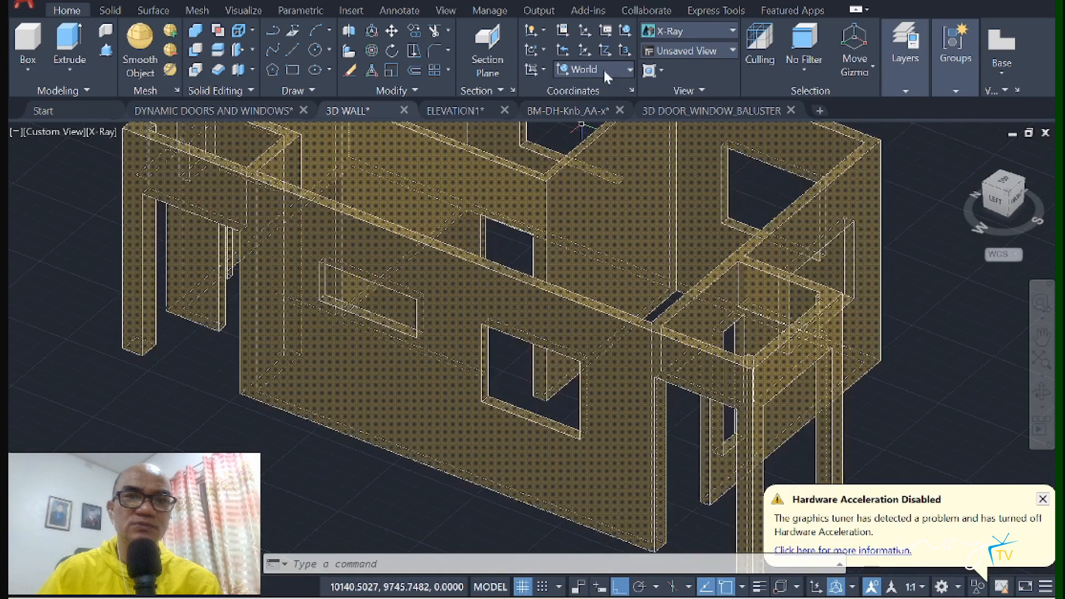
pyautogui.click(605, 70)
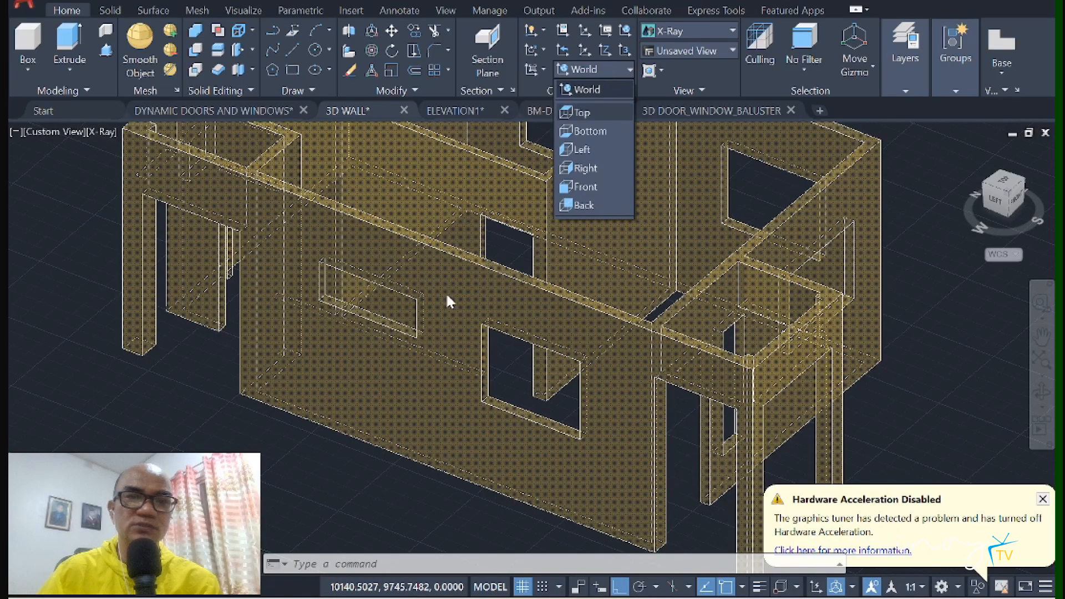
pyautogui.click(586, 155)
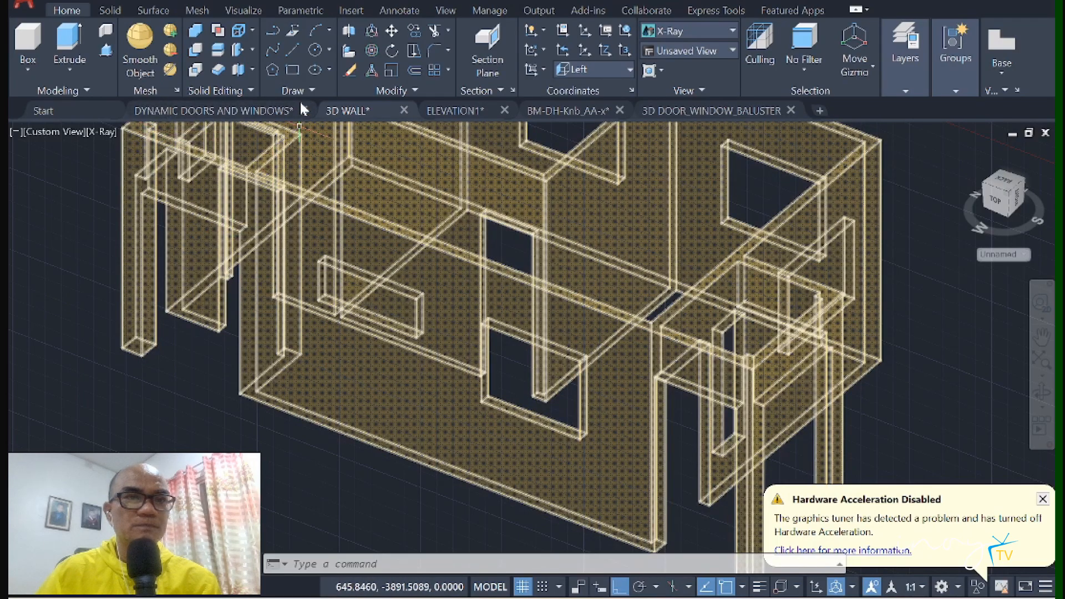
pyautogui.click(292, 70)
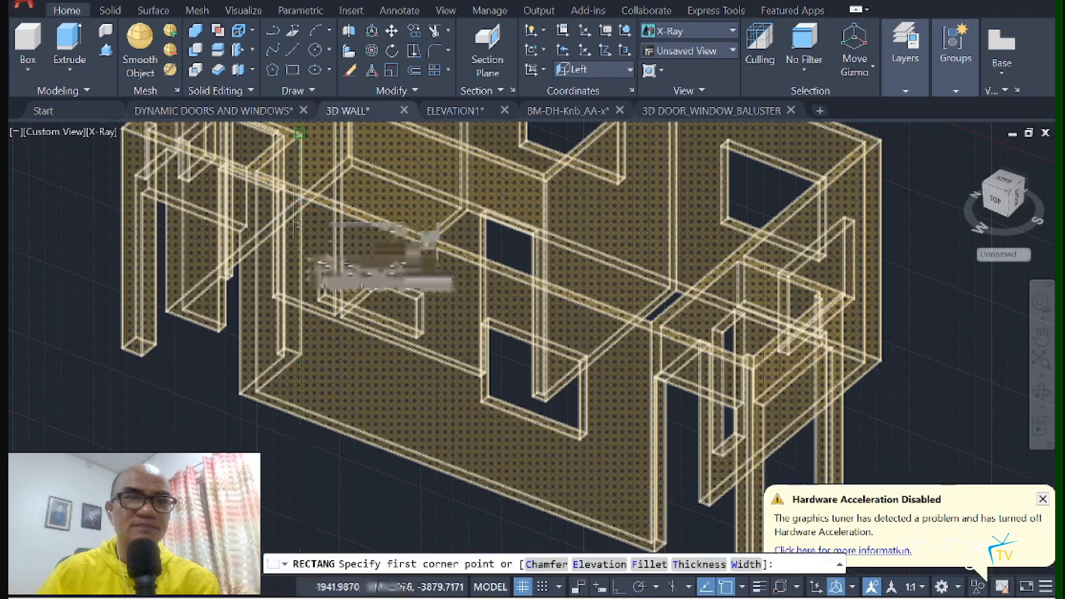
pyautogui.scroll(3, 306, 254)
pyautogui.click(332, 260)
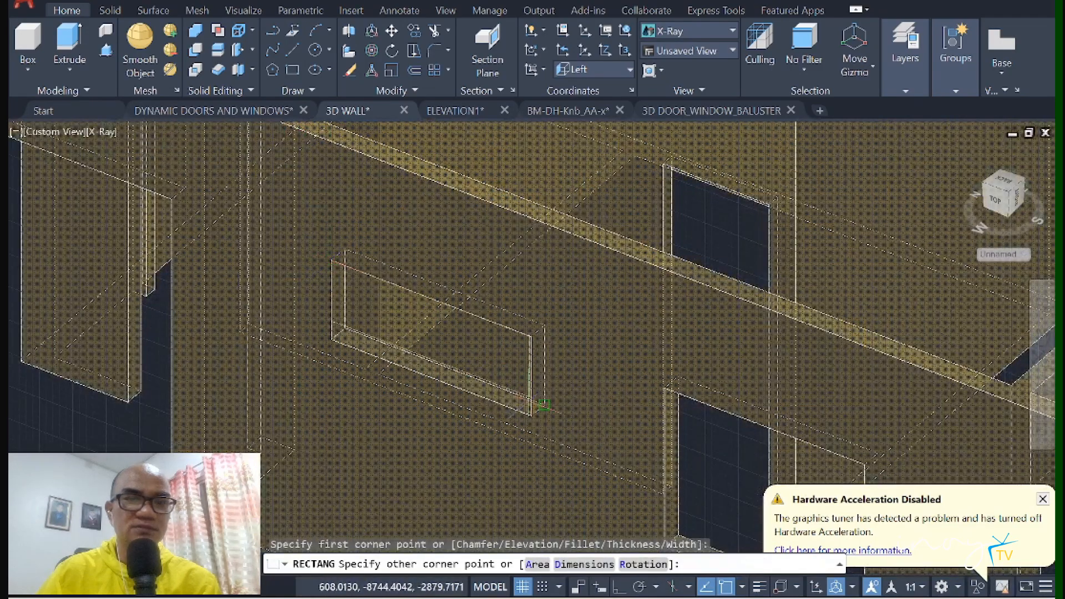
pyautogui.click(531, 416)
# Step: Trace a rectangle corner to corner around the large window opening in the left wall
pyautogui.press('Return')
pyautogui.press('Return')
pyautogui.moveTo(559, 347); pyautogui.dragTo(354, 256, button='middle')
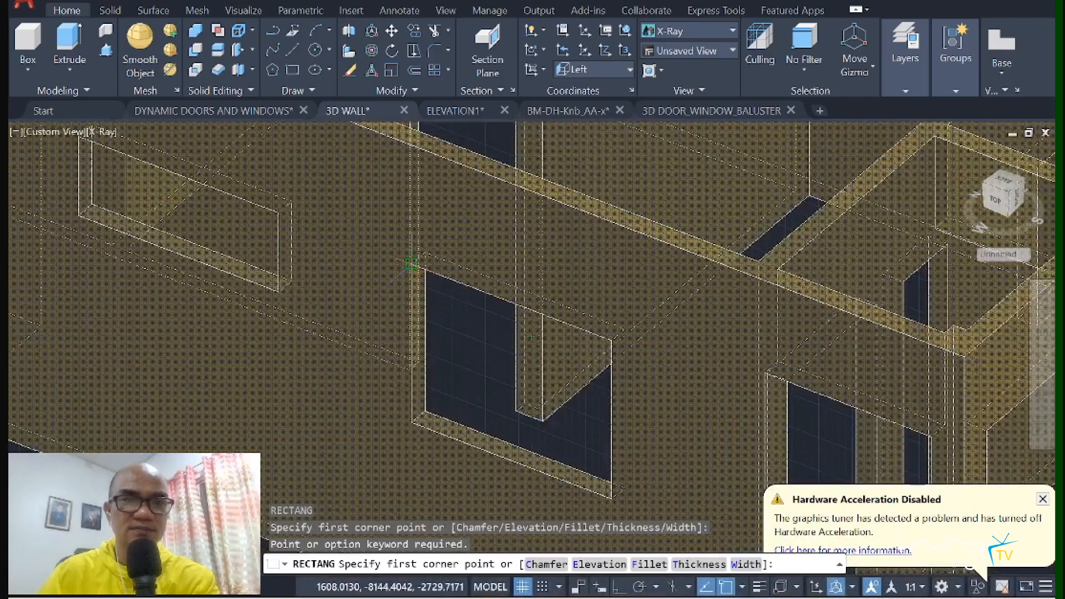
pyautogui.click(408, 267)
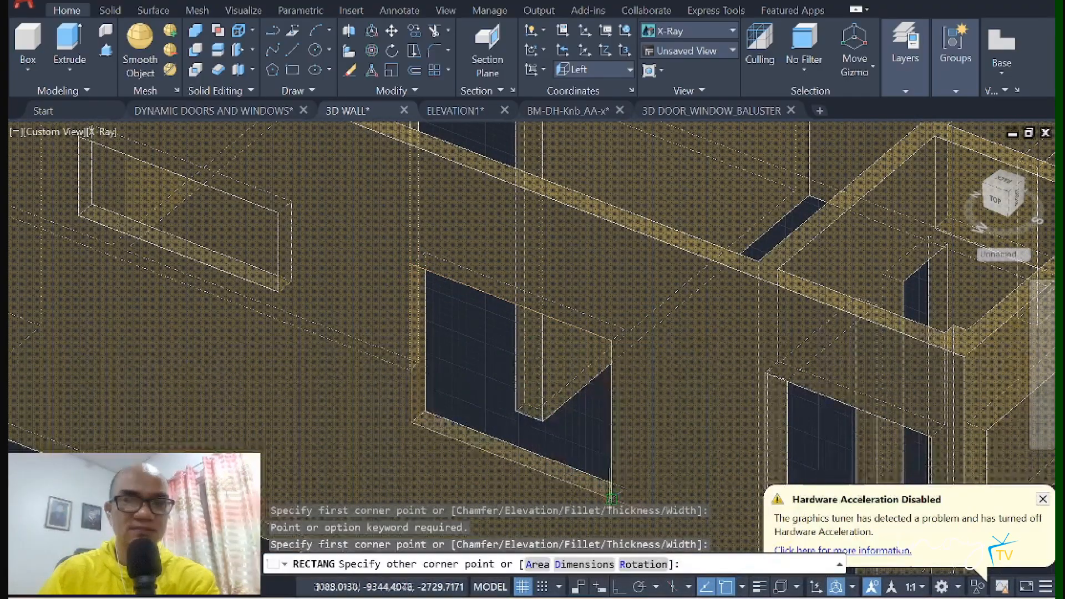
pyautogui.click(611, 495)
pyautogui.scroll(-5, 610, 495)
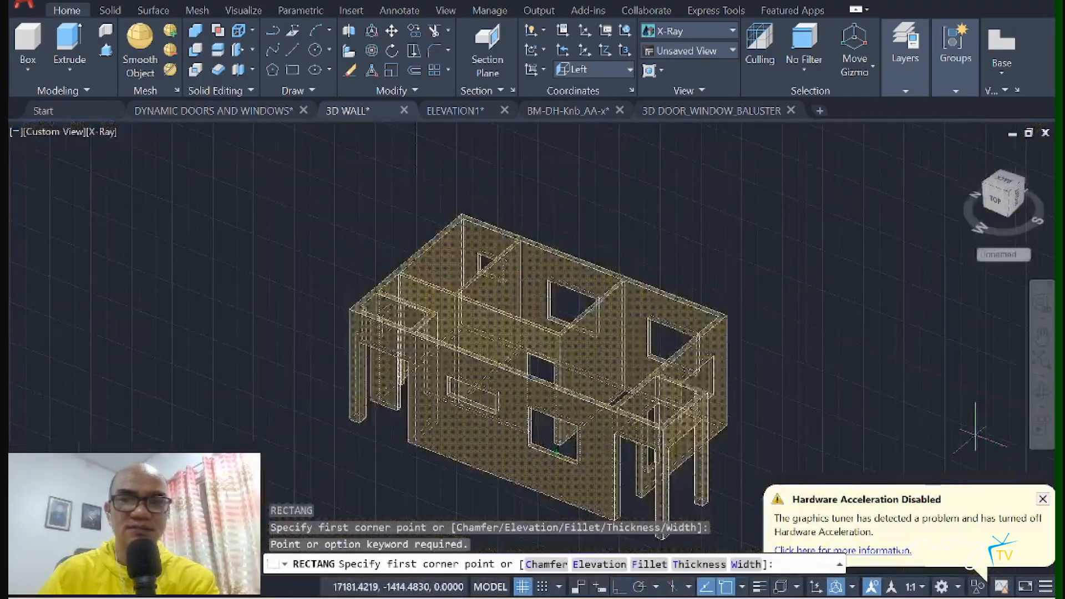
# Step: Set the UCS to Right and trace a rectangle around the large window opening nearest the front corner of the right wall
pyautogui.keyDown('shift'); pyautogui.moveTo(942, 395); pyautogui.dragTo(520, 355, button='middle'); pyautogui.keyUp('shift')
pyautogui.scroll(6, 499, 366)
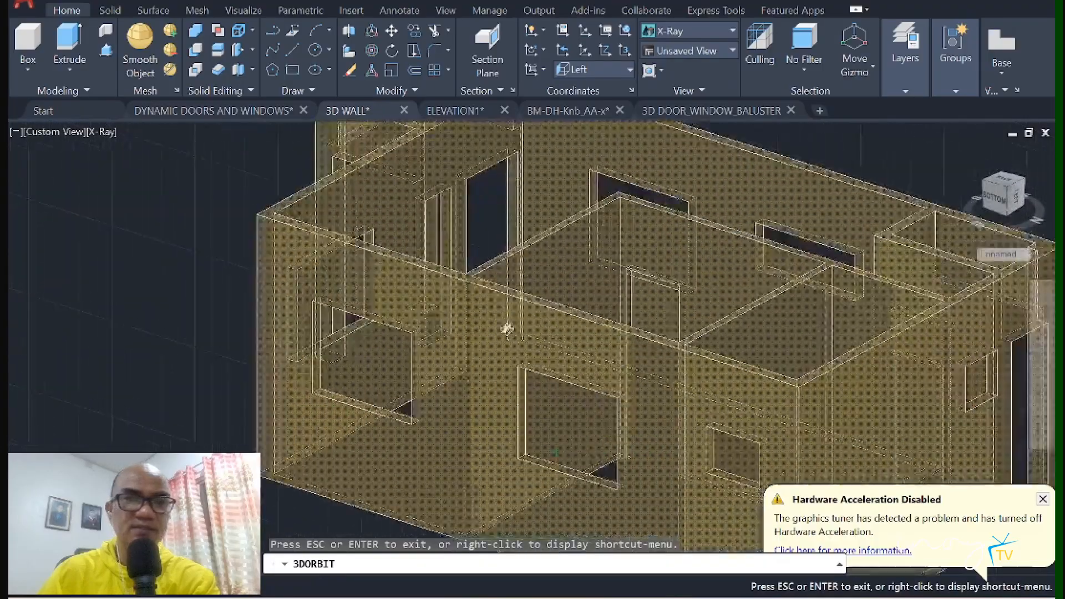
pyautogui.click(592, 69)
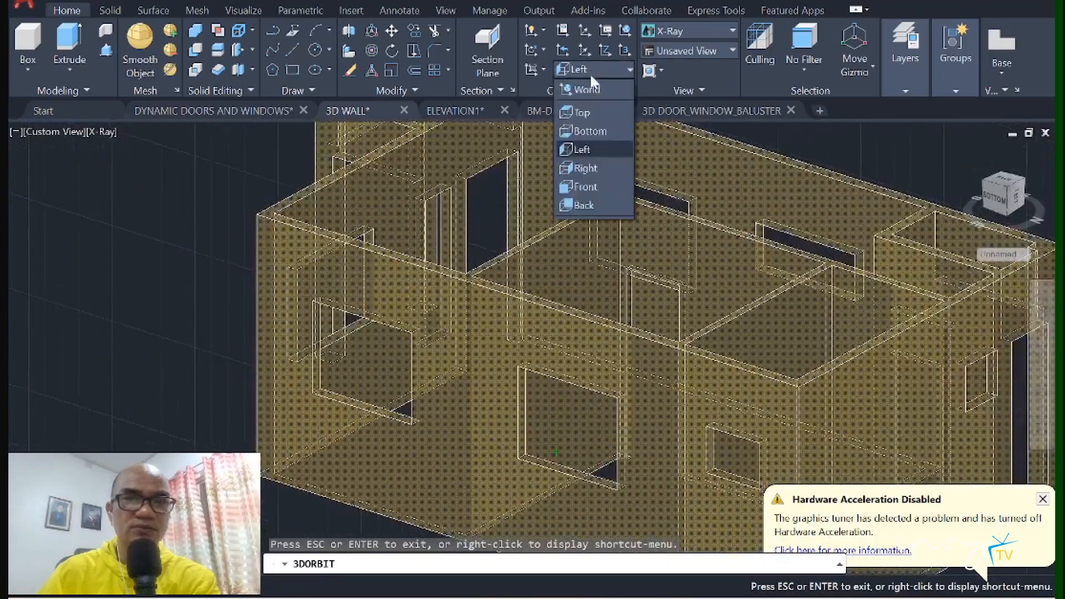
pyautogui.click(594, 168)
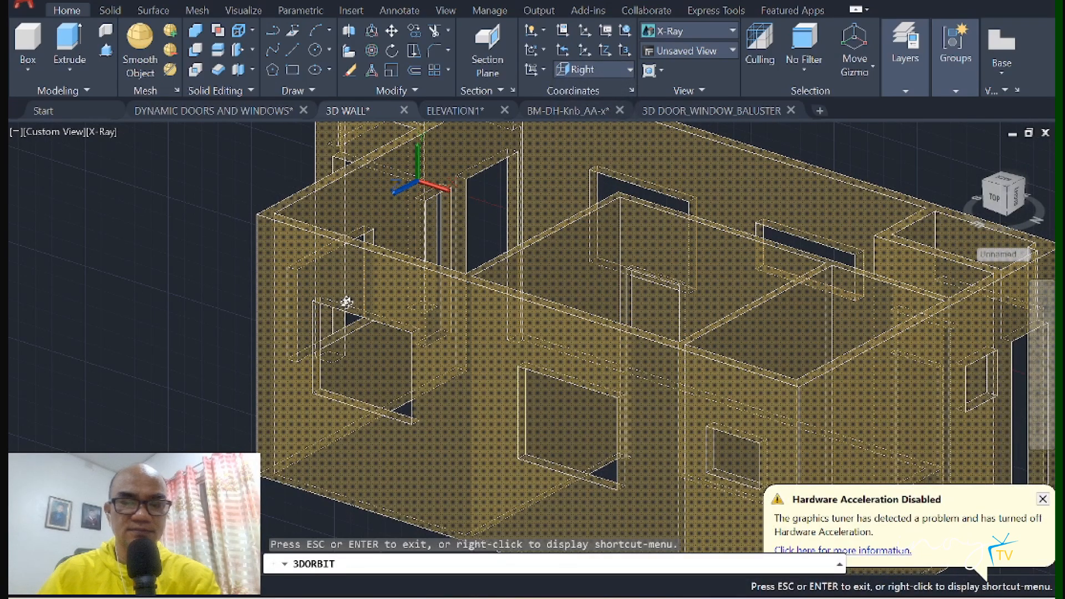
pyautogui.press('Escape')
pyautogui.click(398, 410)
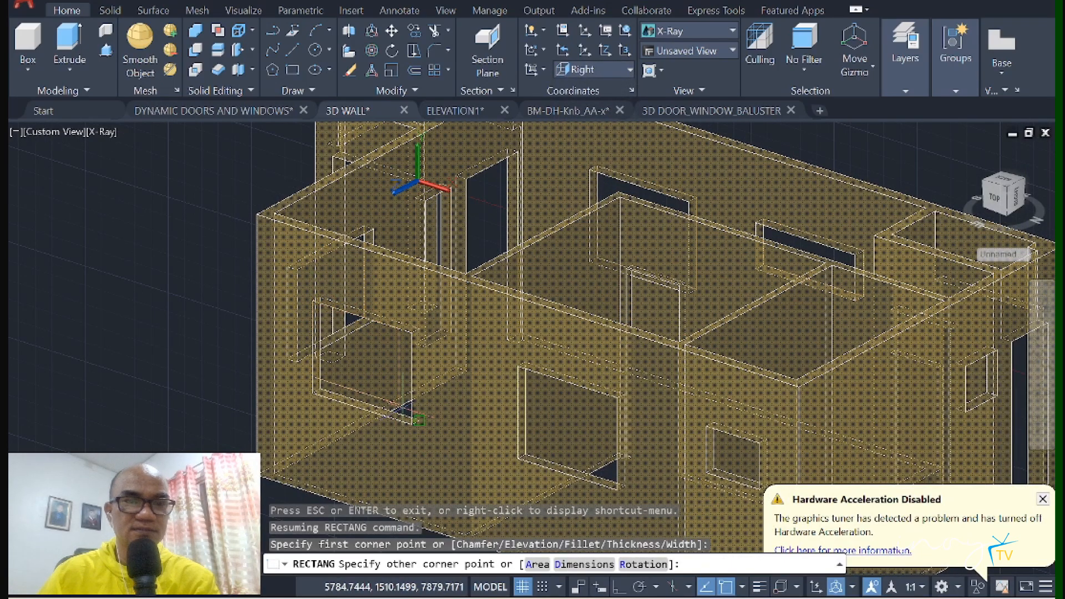
pyautogui.click(417, 388)
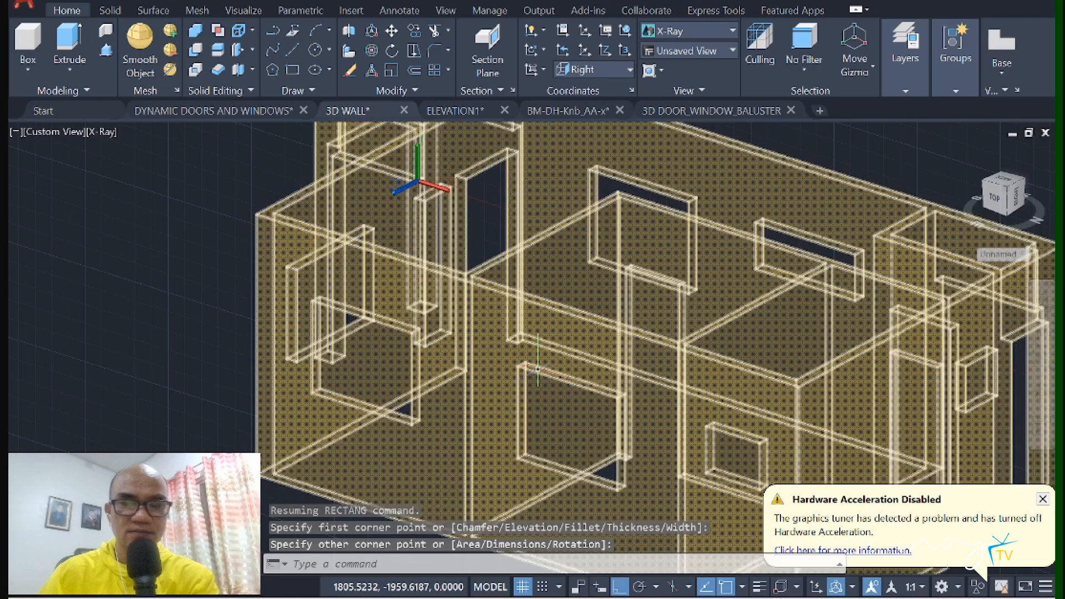
# Step: Trace a rectangle corner to corner around the large middle window opening in the right wall
pyautogui.press('Return')
pyautogui.click(521, 366)
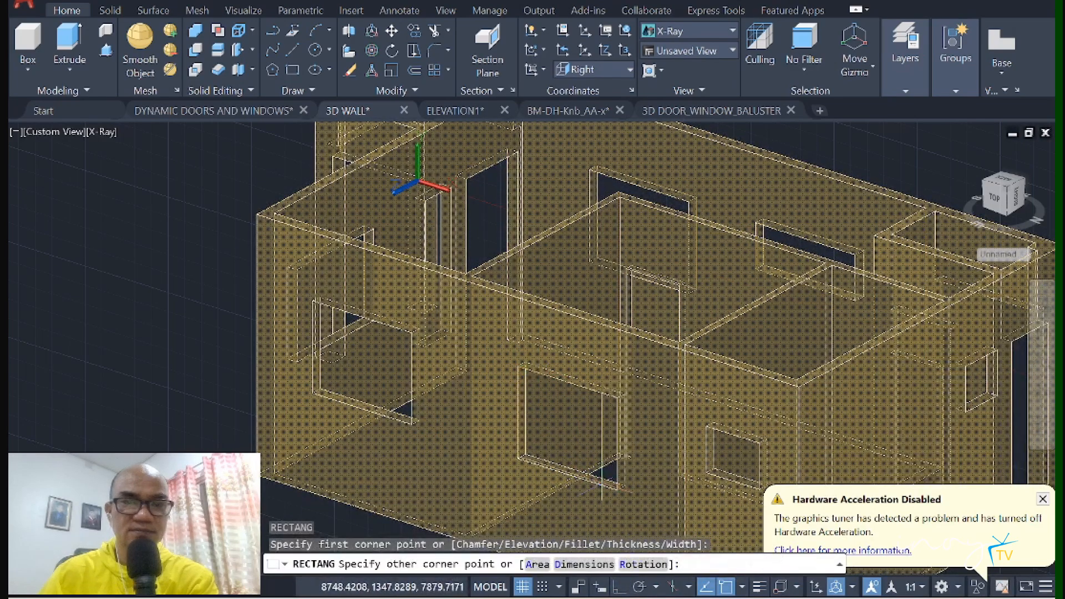
pyautogui.click(617, 488)
# Step: Trace a rectangle around the small window opening near the back end of the right wall
pyautogui.moveTo(617, 488); pyautogui.dragTo(433, 422, button='middle')
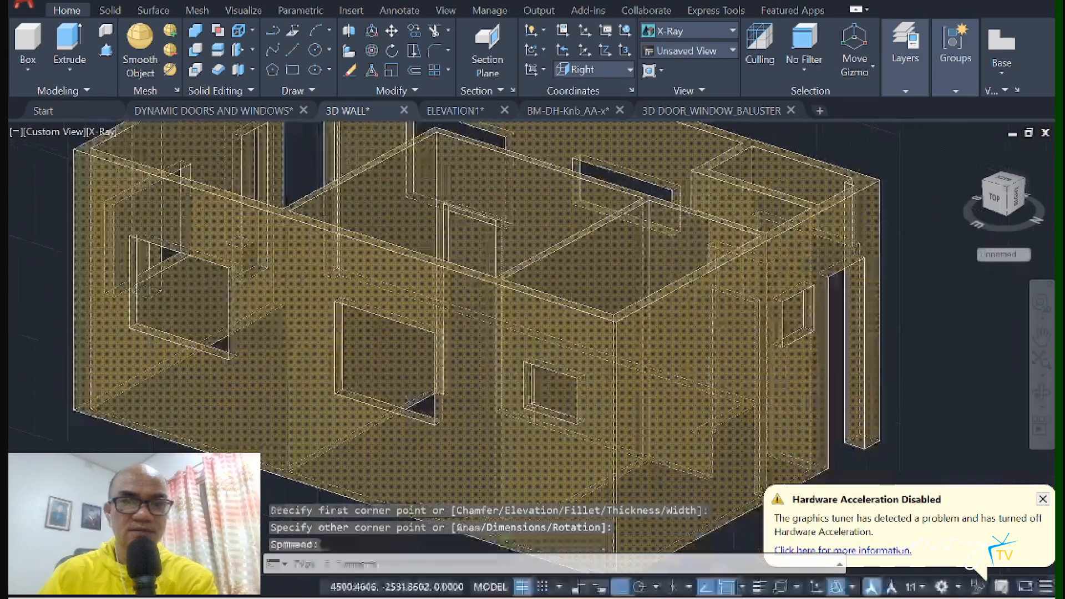
pyautogui.press('Return')
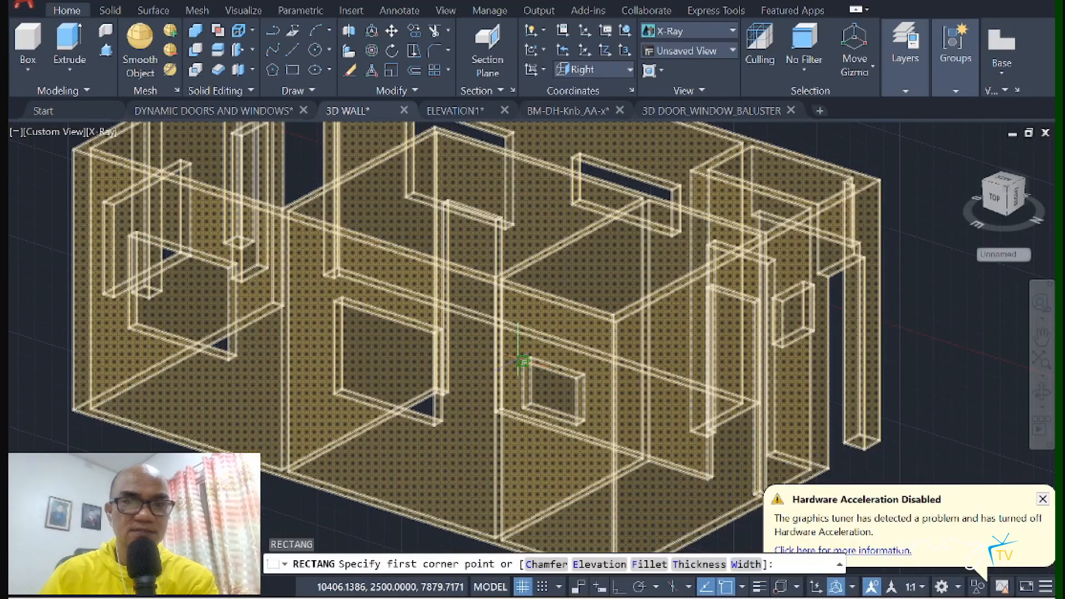
pyautogui.click(523, 361)
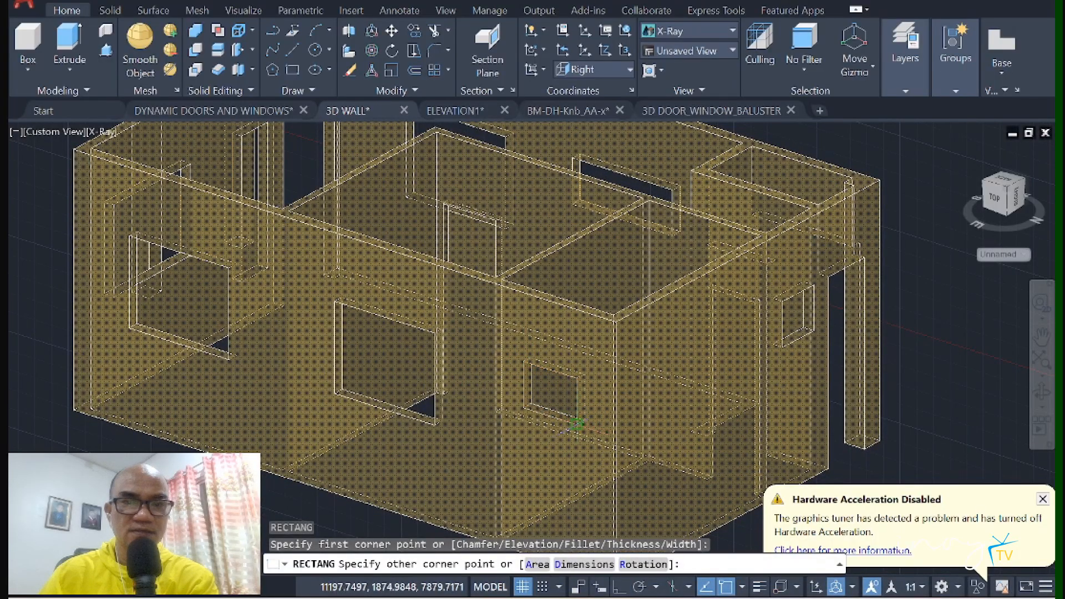
pyautogui.press('Escape')
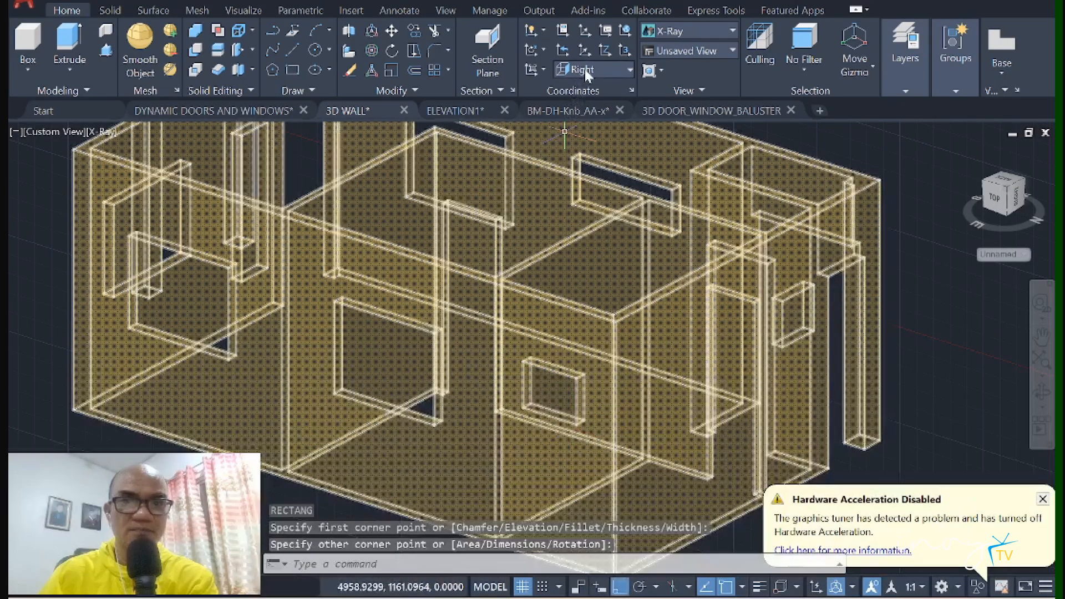
# Step: Set the UCS to Back and trace a rectangle around the small window opening in the back wall
pyautogui.click(585, 69)
pyautogui.click(595, 204)
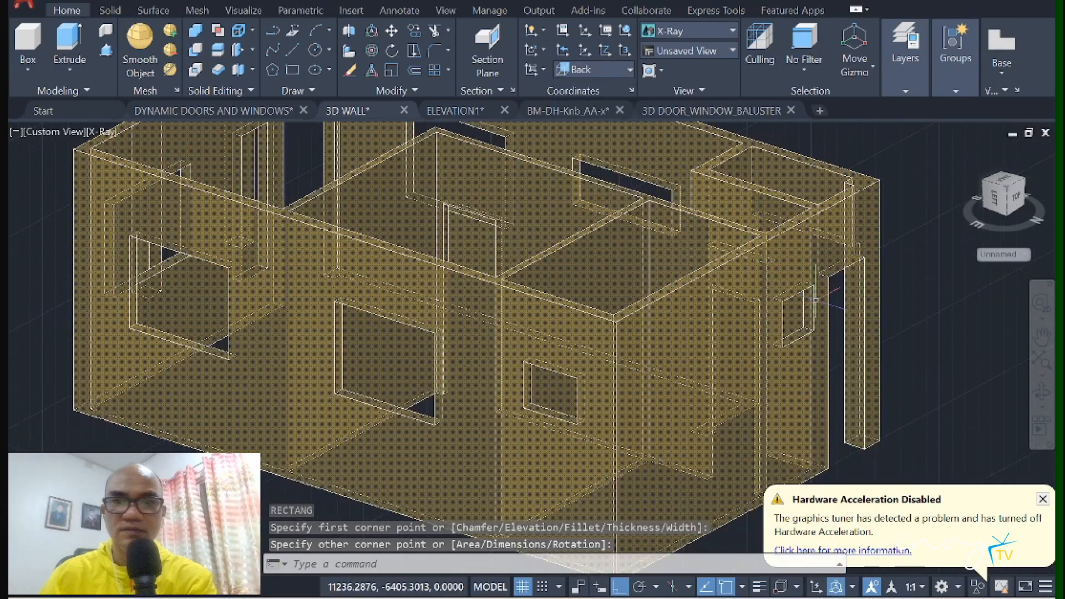
pyautogui.scroll(5, 821, 308)
pyautogui.press('Return')
pyautogui.click(711, 287)
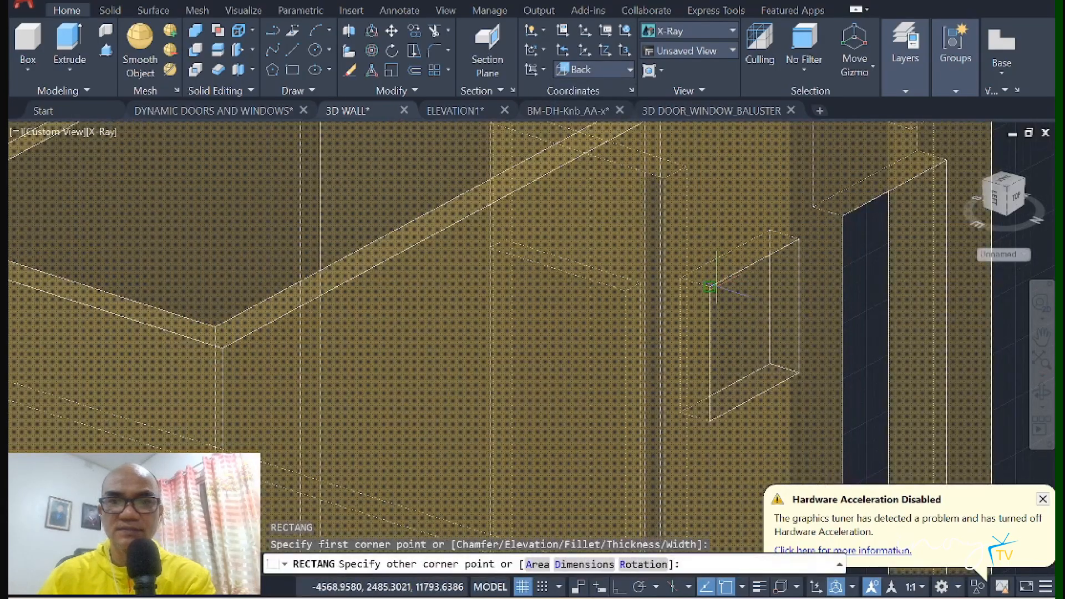
pyautogui.click(800, 372)
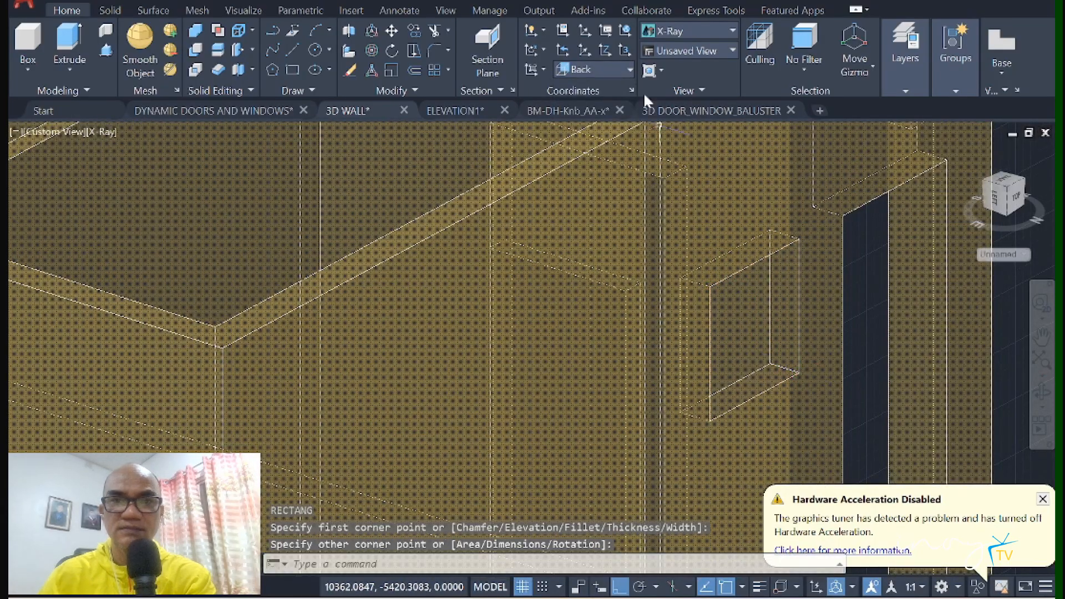
# Step: Set the UCS to Front and trace a rectangle around the full-height door opening in the front wall
pyautogui.click(600, 68)
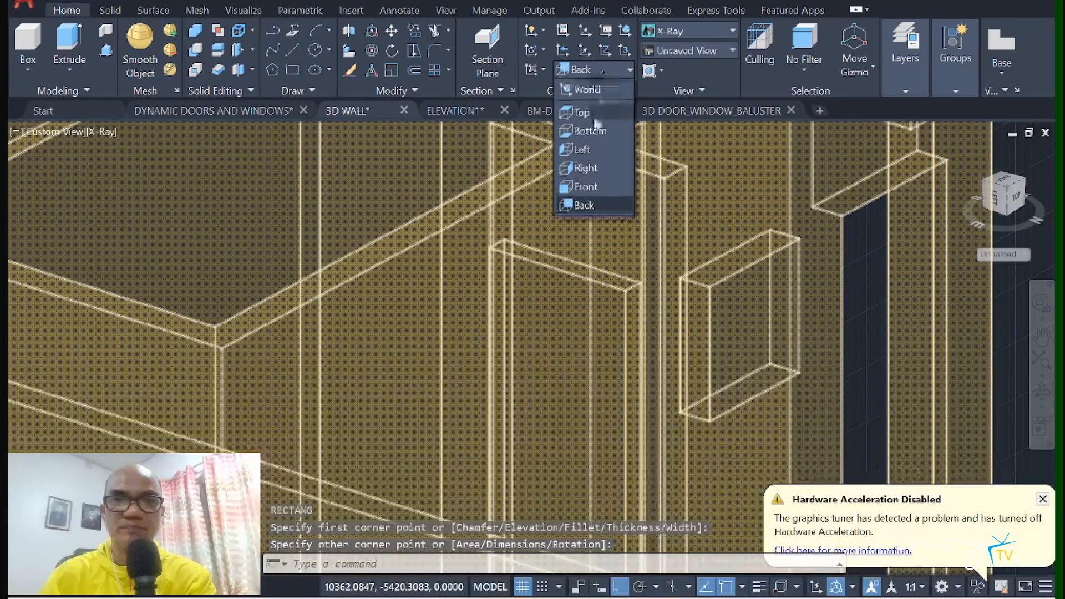
pyautogui.click(584, 187)
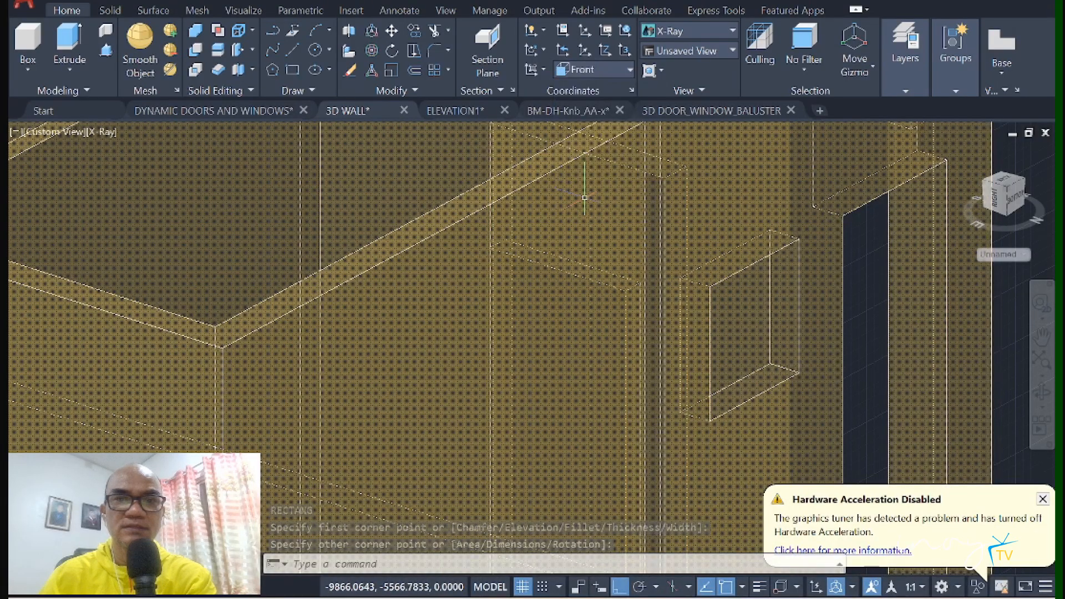
pyautogui.scroll(-10, 804, 277)
pyautogui.click(1042, 391)
pyautogui.moveTo(583, 272); pyautogui.dragTo(460, 149)
pyautogui.scroll(10, 504, 217)
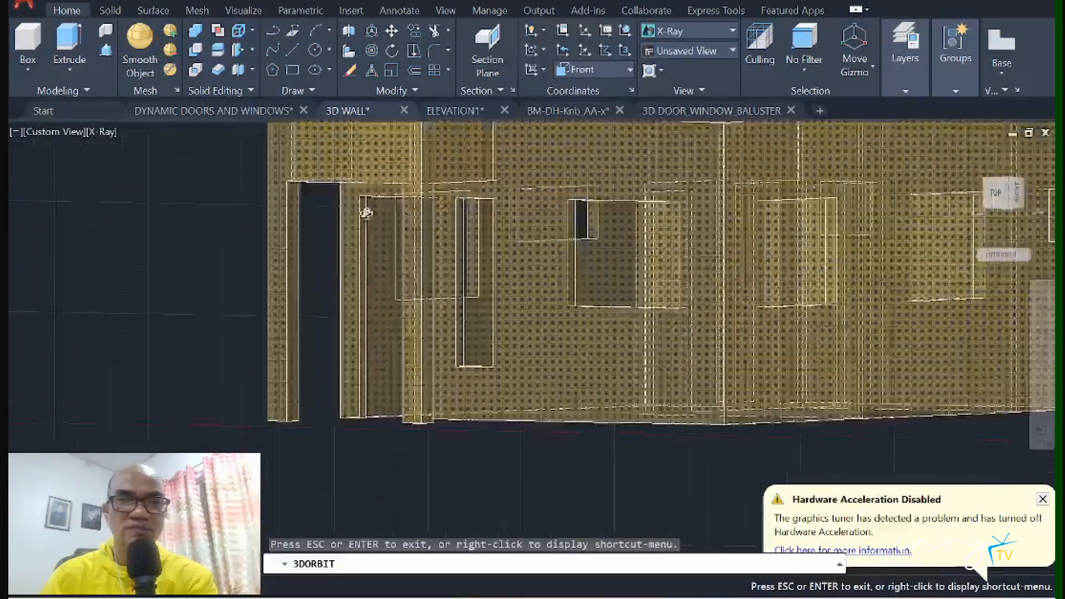
pyautogui.press('Escape')
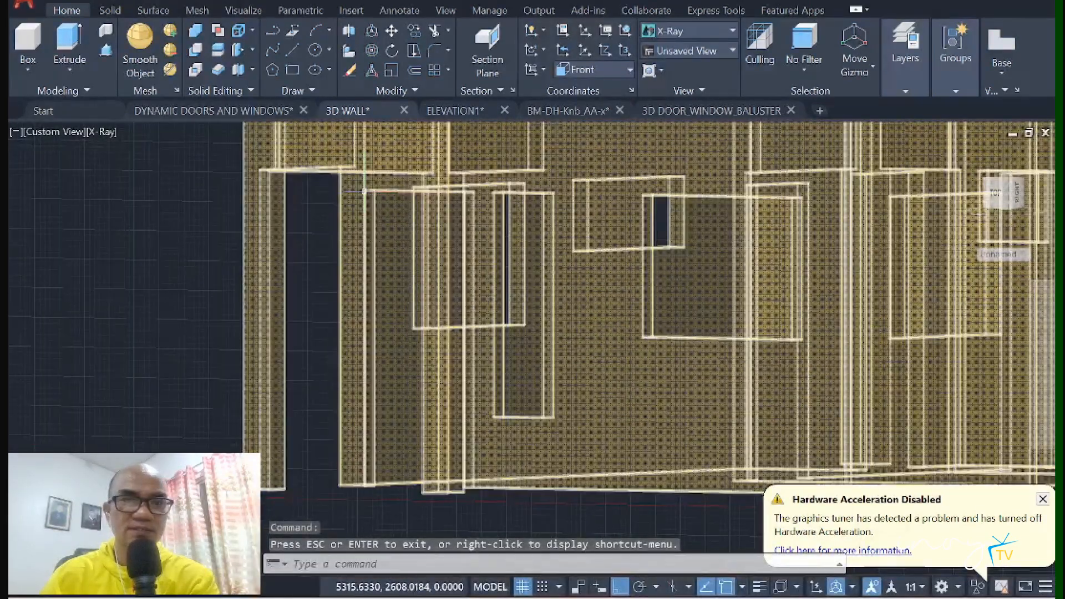
pyautogui.press('Return')
pyautogui.press('Escape')
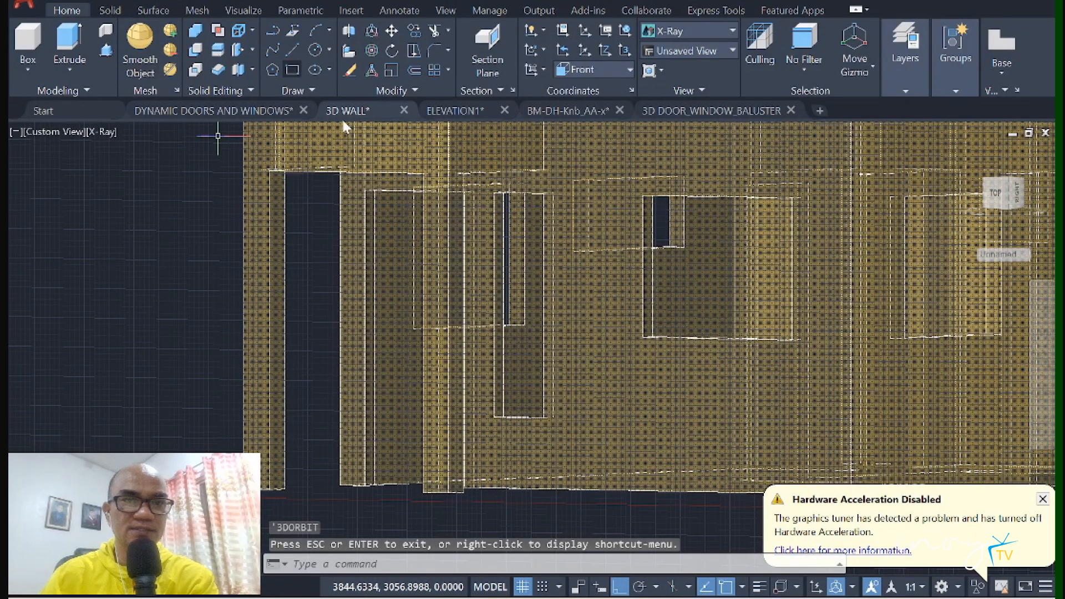
pyautogui.click(365, 190)
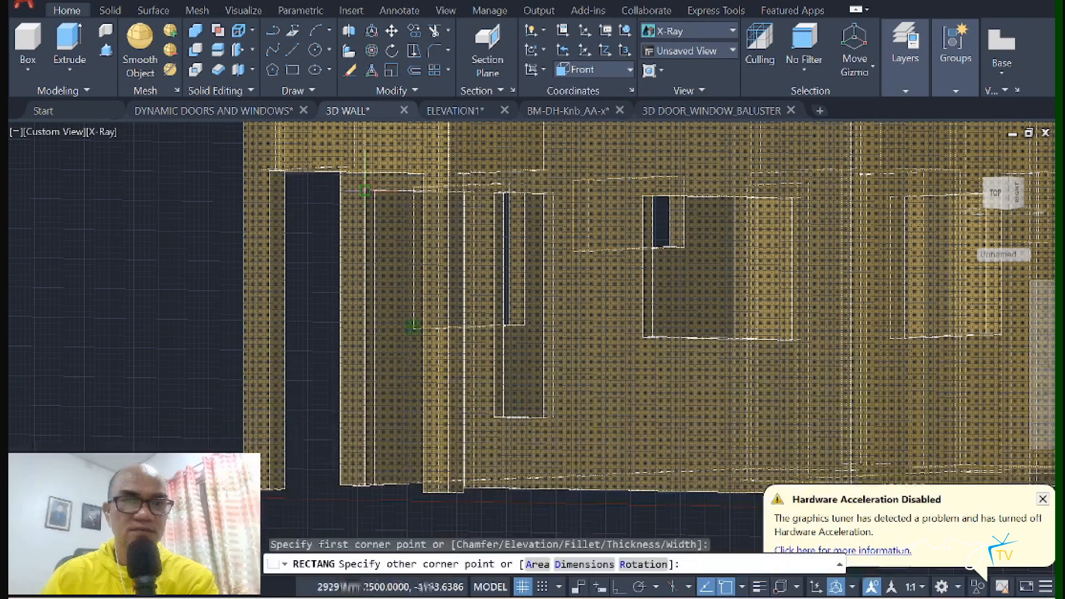
pyautogui.scroll(3, 520, 486)
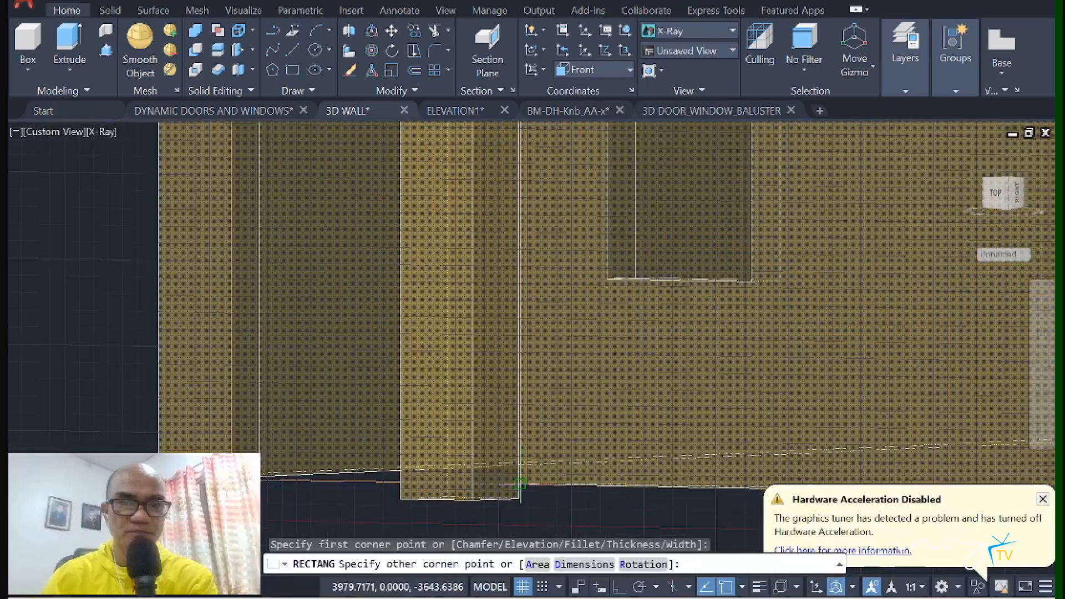
pyautogui.click(520, 487)
# Step: Trace a rectangle around the tall, narrow window opening beside the door in the front wall
pyautogui.press('space')
pyautogui.press('space')
pyautogui.scroll(-3, 684, 359)
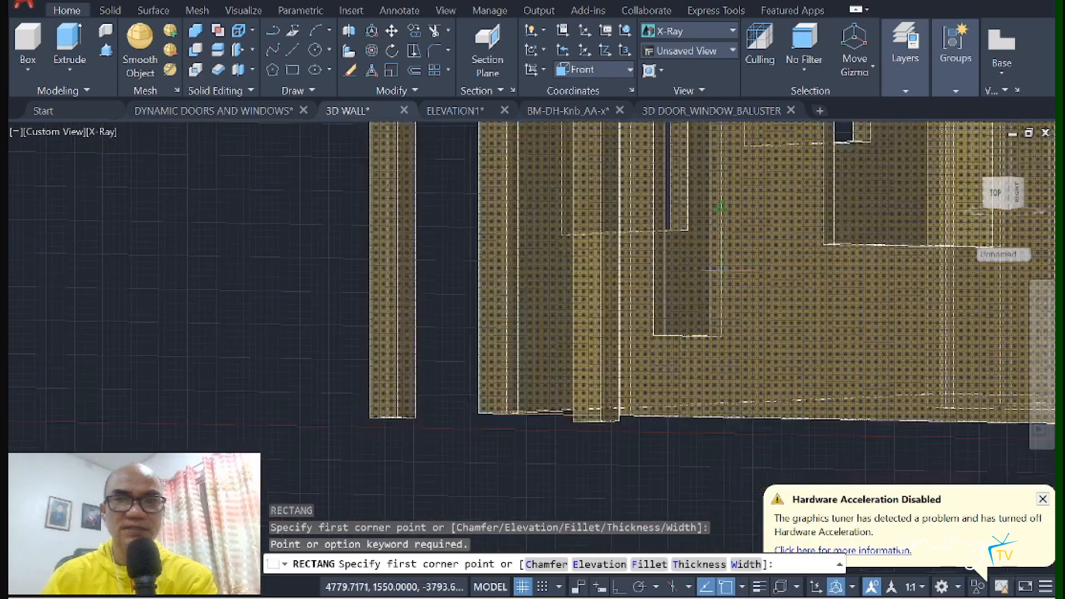
pyautogui.moveTo(714, 272); pyautogui.dragTo(565, 388, button='middle')
pyautogui.click(507, 190)
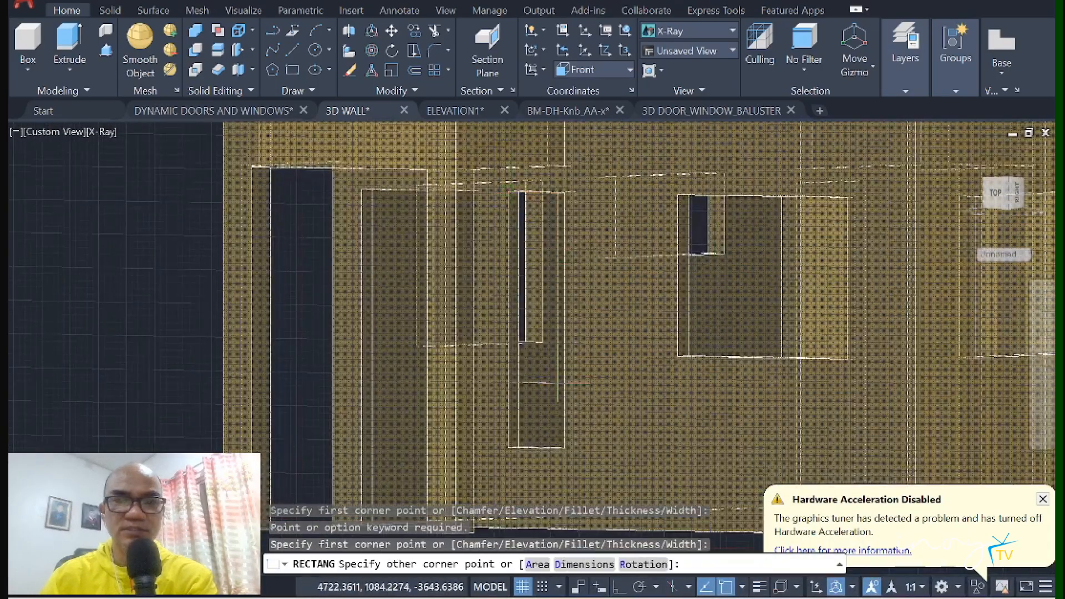
pyautogui.click(565, 446)
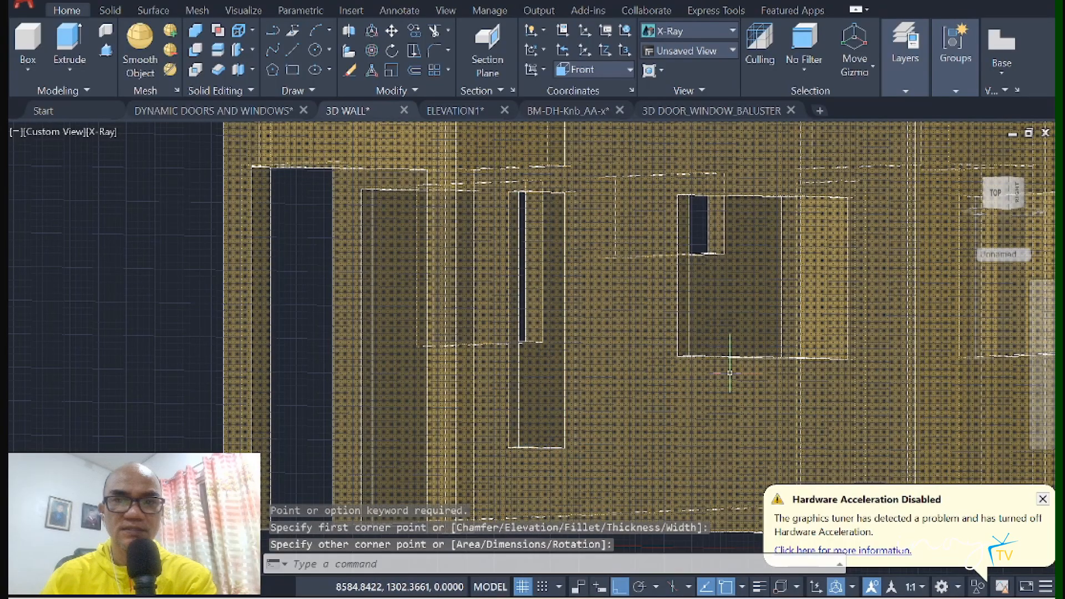
# Step: Trace a rectangle around the wide window opening in the front wall, next to the narrow one
pyautogui.press('space')
pyautogui.press('space')
pyautogui.click(677, 195)
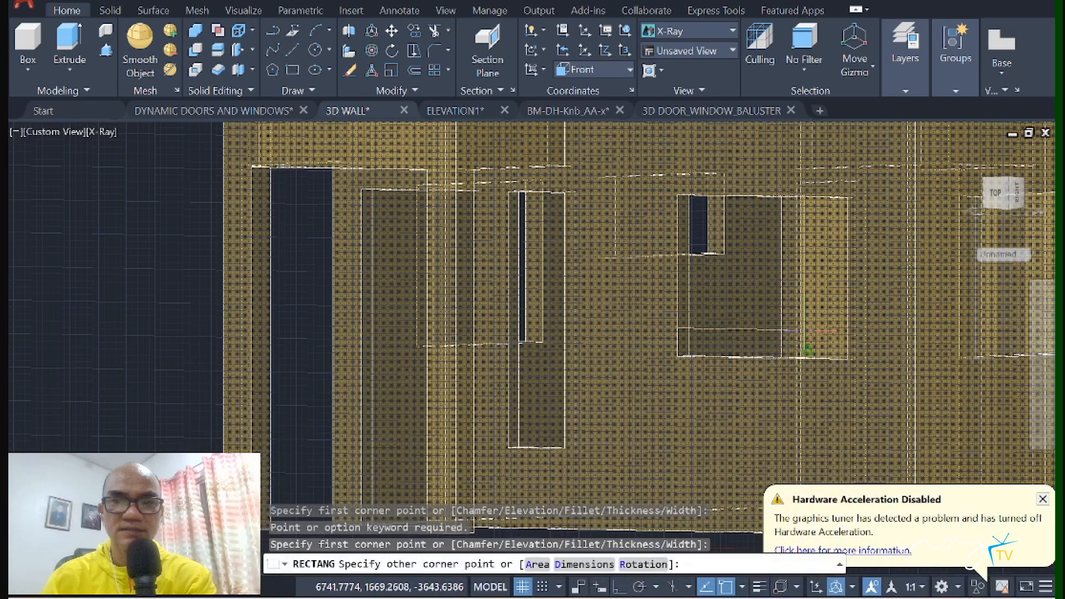
pyautogui.click(781, 357)
# Step: Turn off the 3D WALL layer and set the UCS to World
pyautogui.press('space')
pyautogui.press('space')
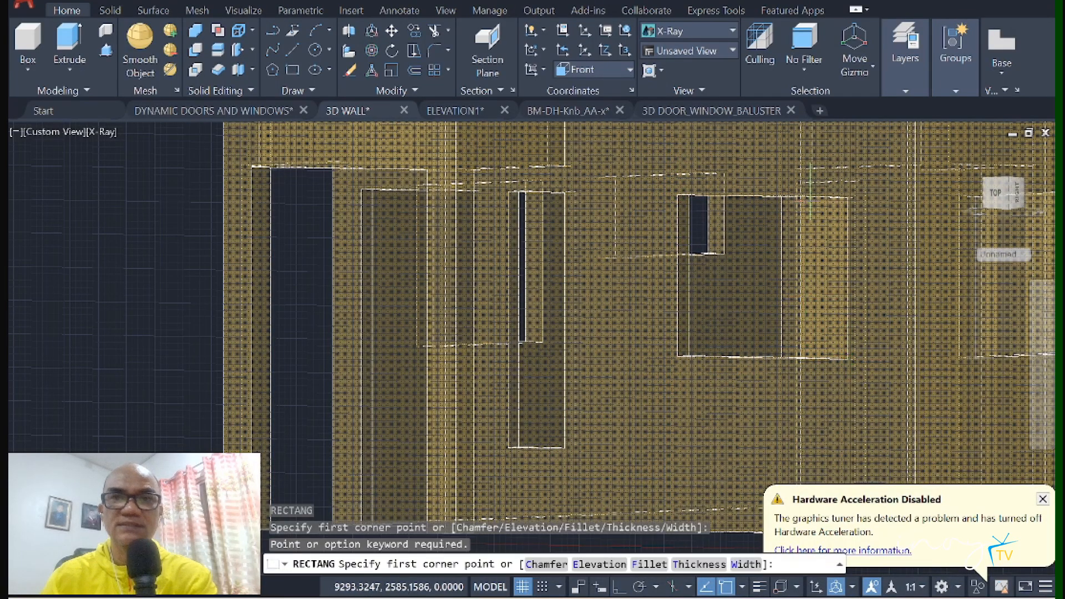
pyautogui.click(889, 84)
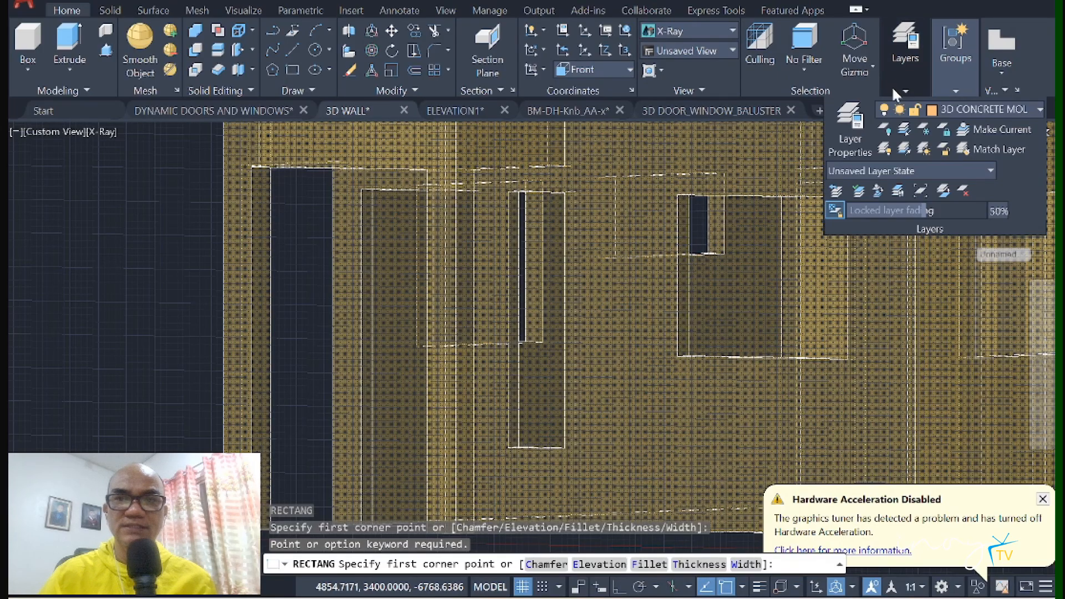
pyautogui.click(953, 109)
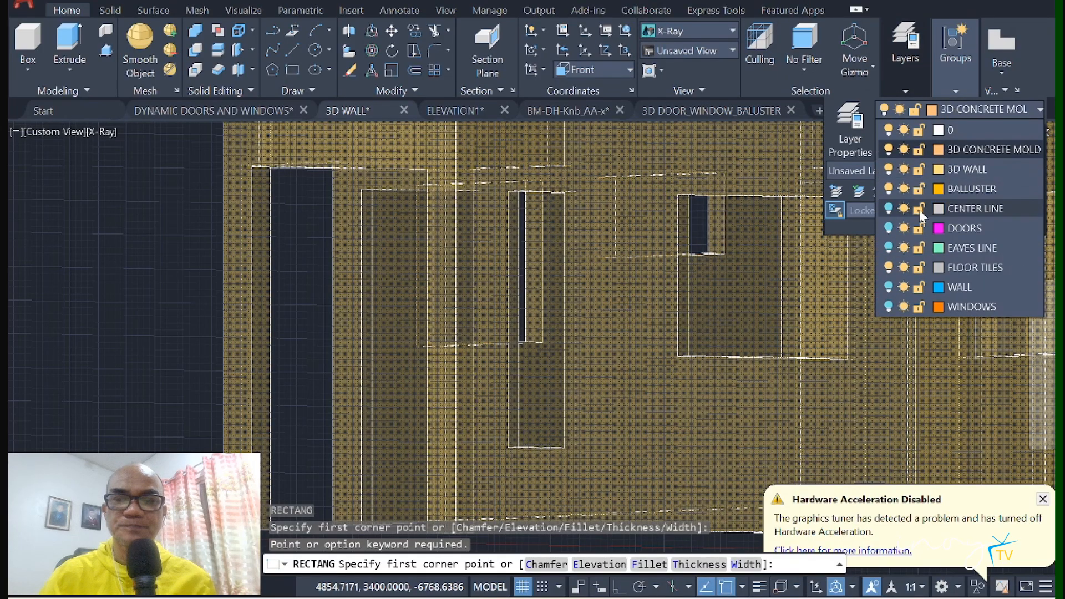
pyautogui.click(889, 170)
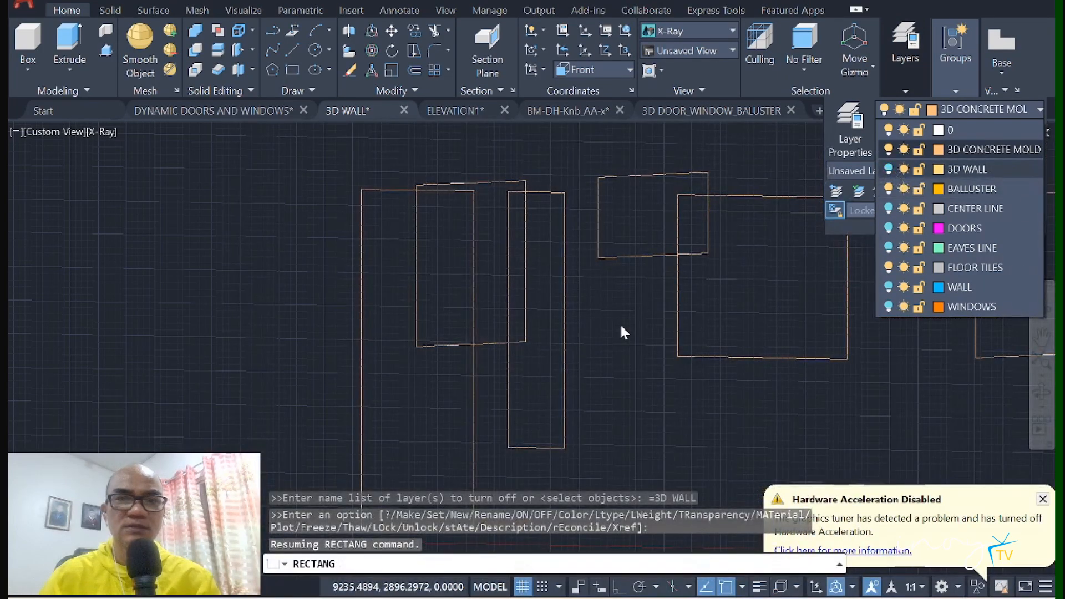
pyautogui.press('Escape')
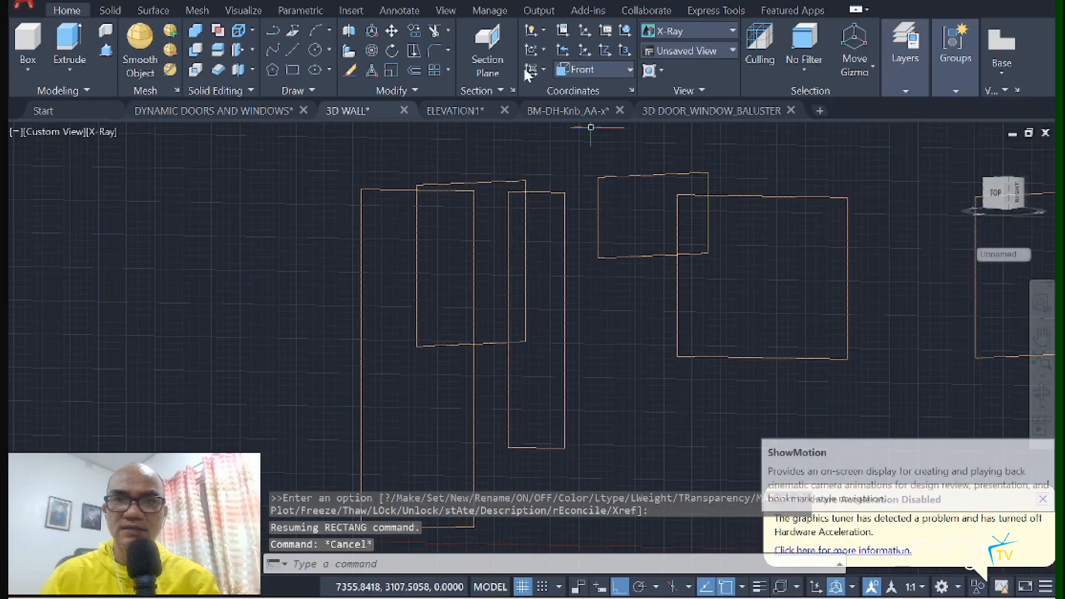
pyautogui.click(574, 69)
pyautogui.click(598, 86)
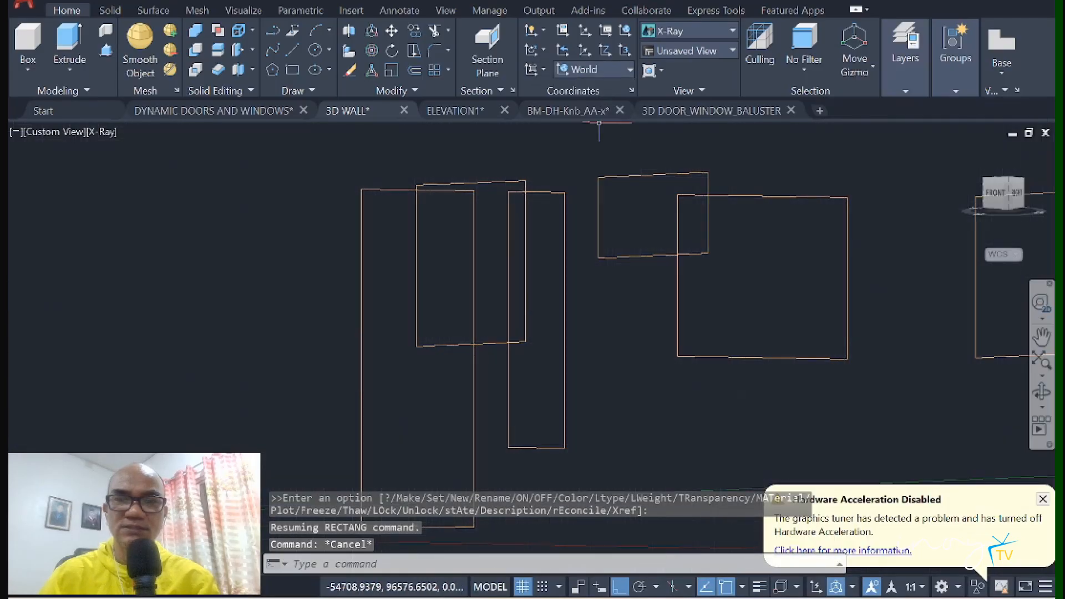
# Step: Offset the two left-wall window rectangles outward by 100
pyautogui.click(1041, 392)
pyautogui.moveTo(680, 335); pyautogui.dragTo(787, 362)
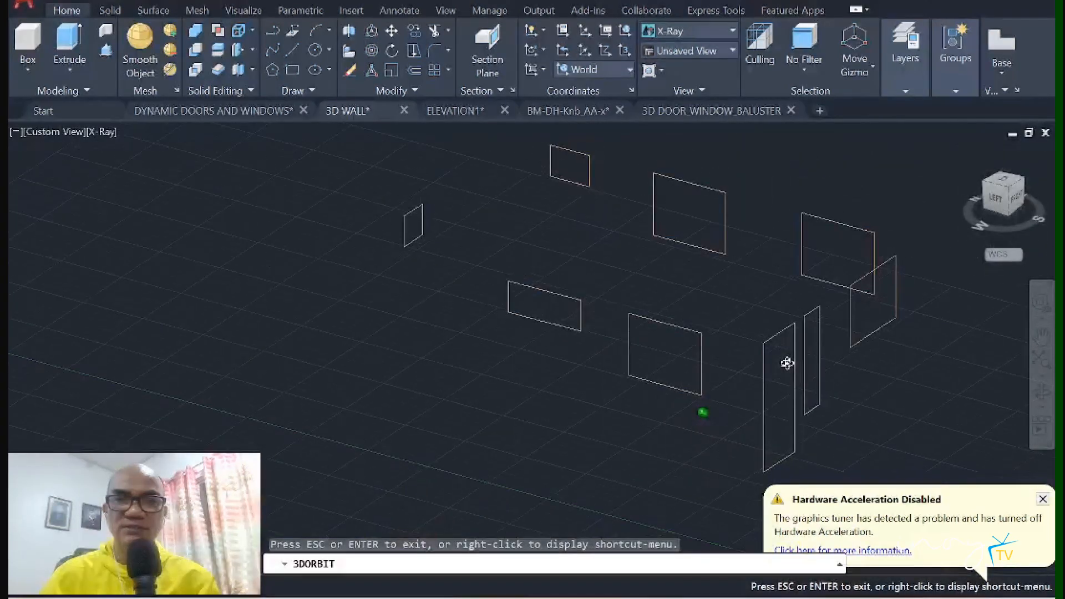
pyautogui.moveTo(620, 350); pyautogui.dragTo(596, 340)
pyautogui.press('Escape')
pyautogui.write('o')
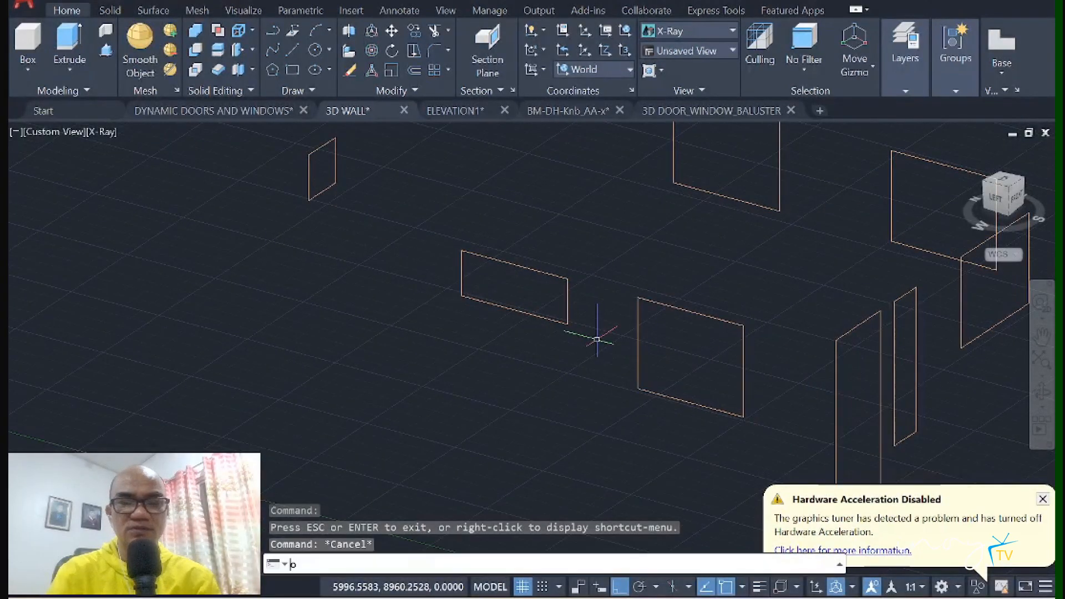
pyautogui.press('Return')
pyautogui.write('100')
pyautogui.press('Return')
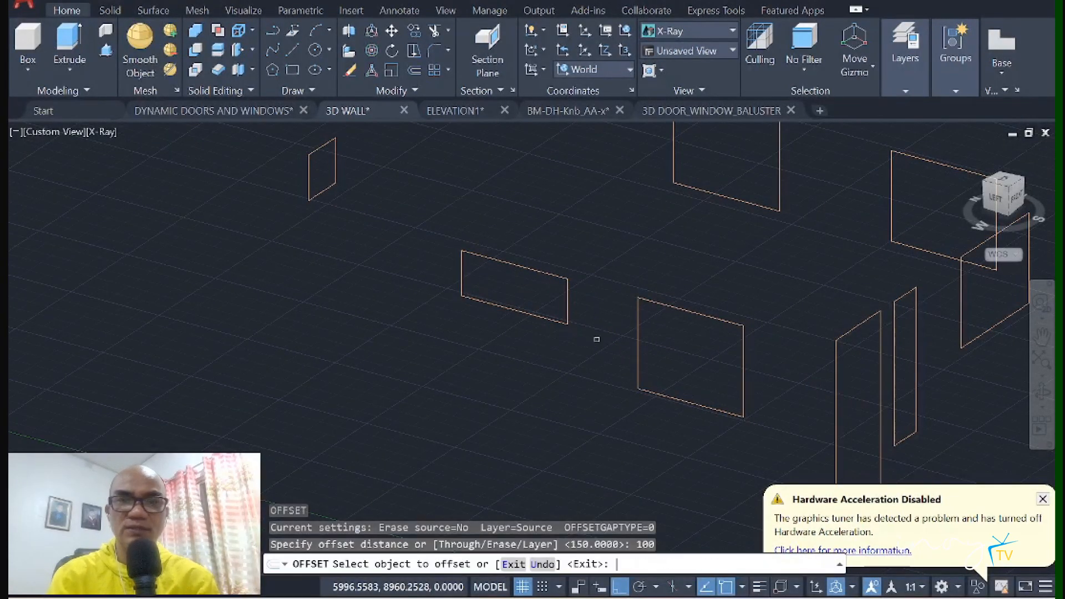
pyautogui.click(517, 267)
pyautogui.click(579, 323)
pyautogui.click(536, 220)
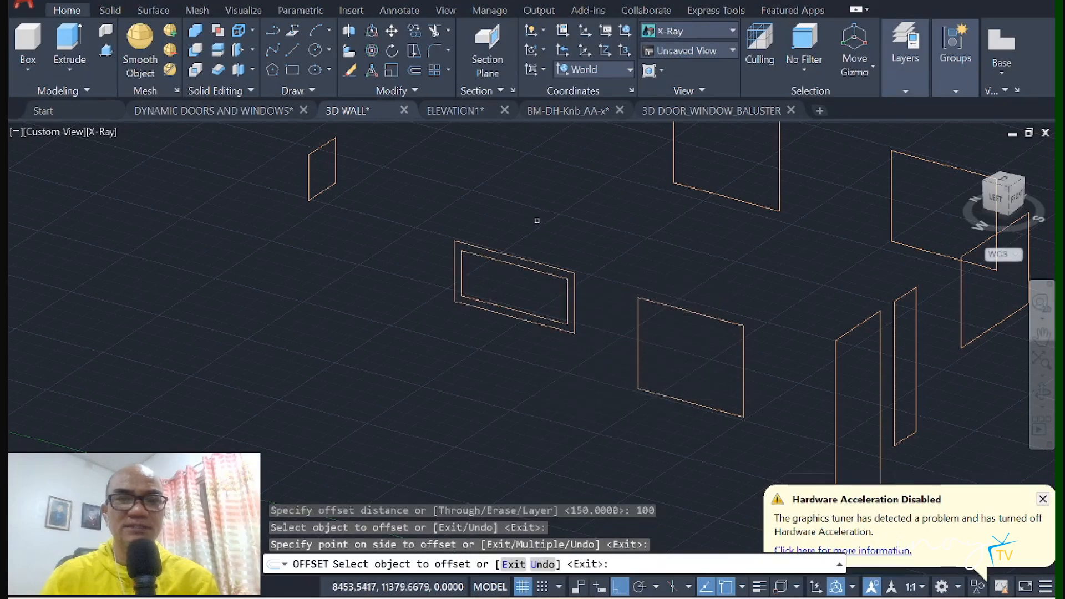
pyautogui.click(649, 301)
pyautogui.click(721, 361)
pyautogui.click(685, 240)
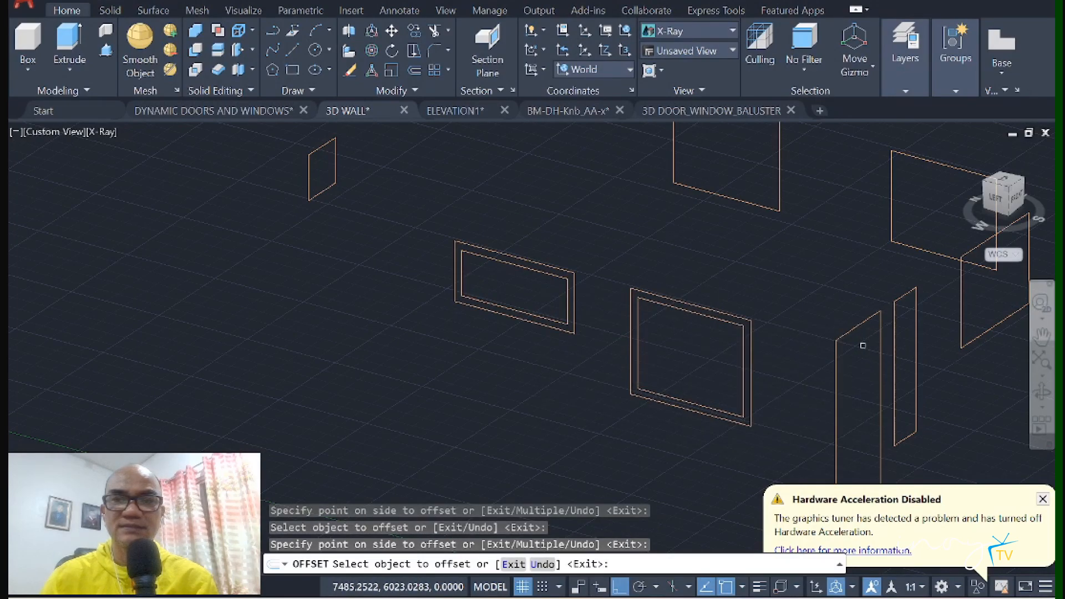
# Step: Offset the front-wall rectangles of the door, the narrow window and the wide window outward by 100
pyautogui.click(848, 331)
pyautogui.click(827, 267)
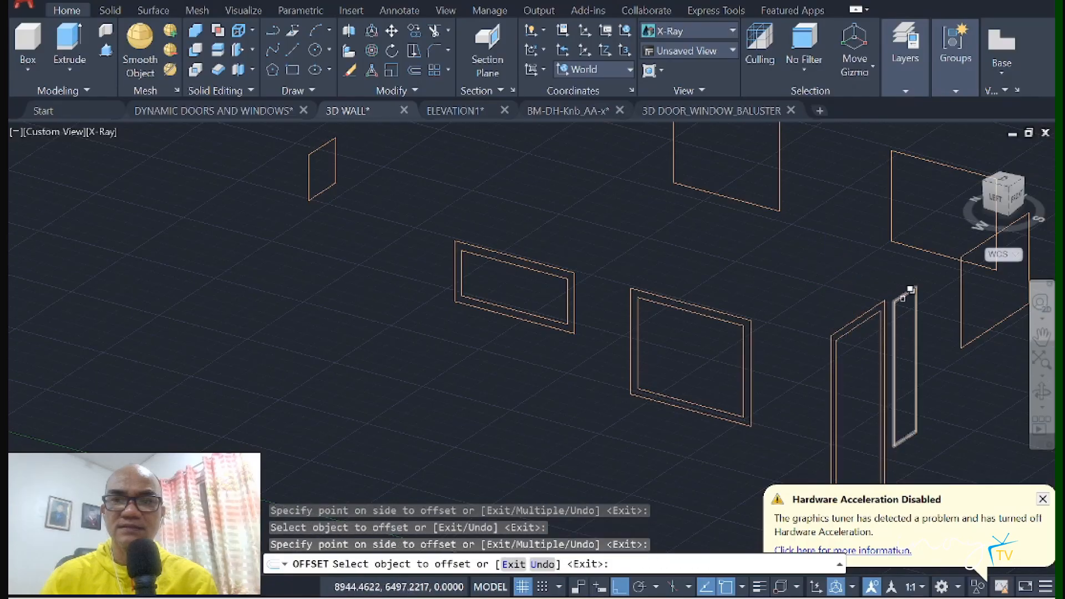
pyautogui.click(910, 289)
pyautogui.moveTo(873, 256); pyautogui.dragTo(566, 316, button='middle')
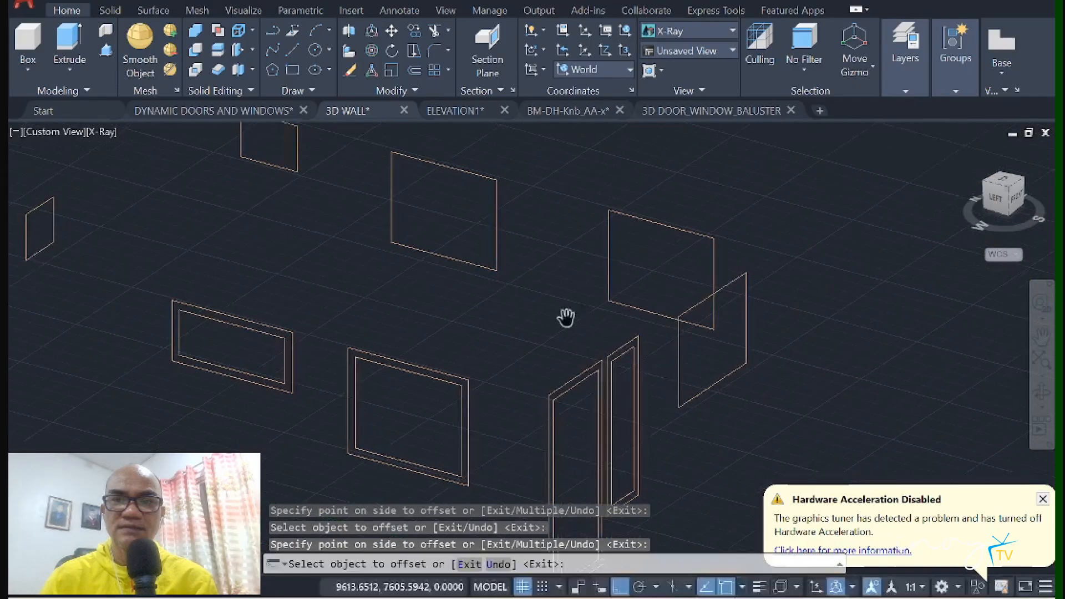
pyautogui.click(694, 310)
pyautogui.click(660, 263)
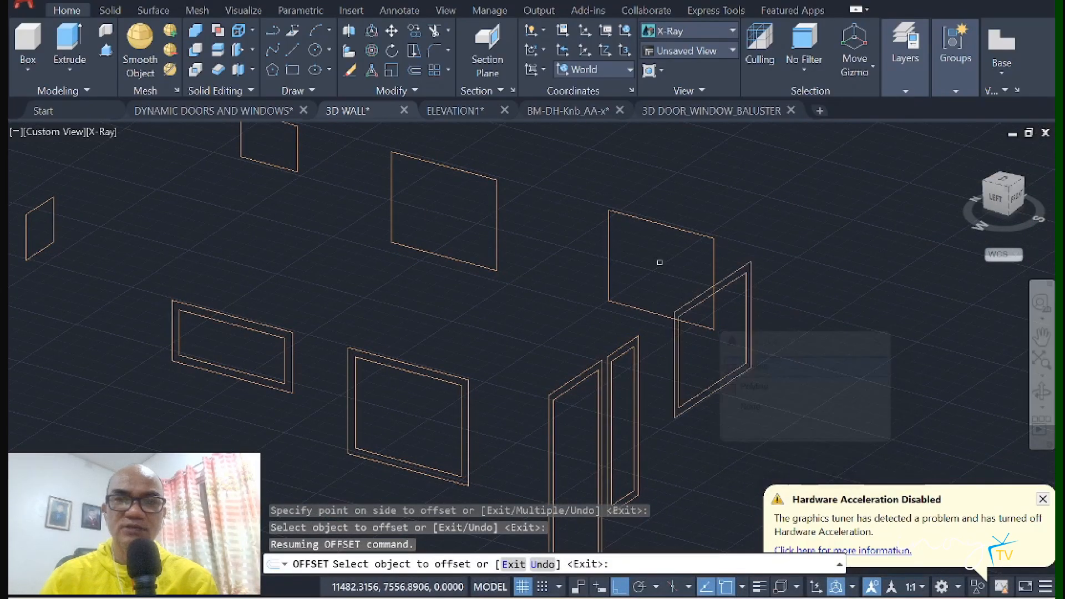
# Step: Offset the two large window rectangles in the right wall outward by 100
pyautogui.click(659, 222)
pyautogui.click(551, 209)
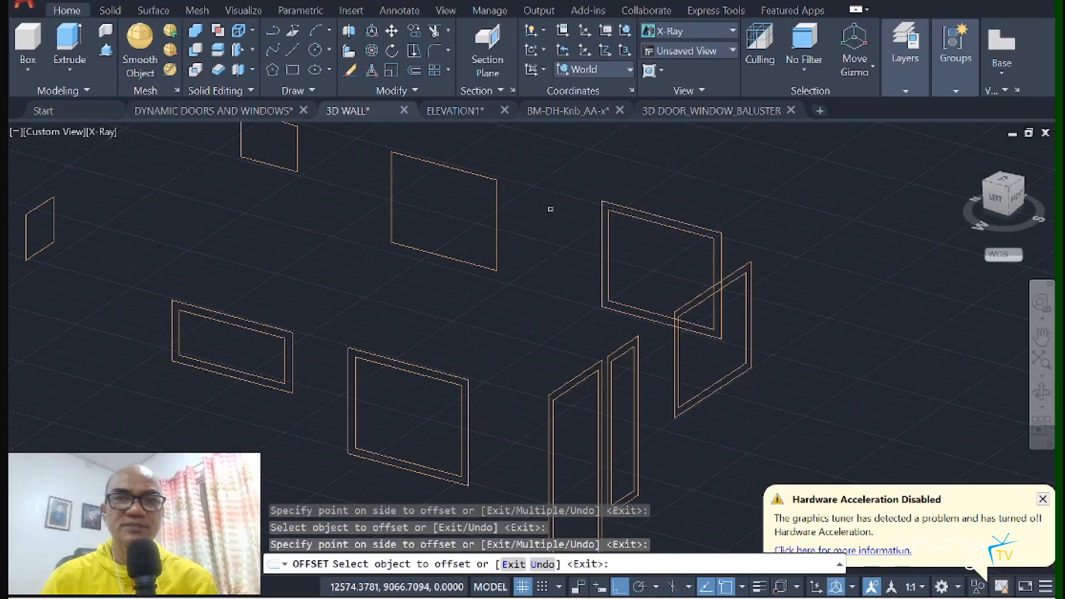
pyautogui.click(460, 164)
pyautogui.moveTo(461, 165); pyautogui.dragTo(646, 254, button='middle')
pyautogui.click(646, 253)
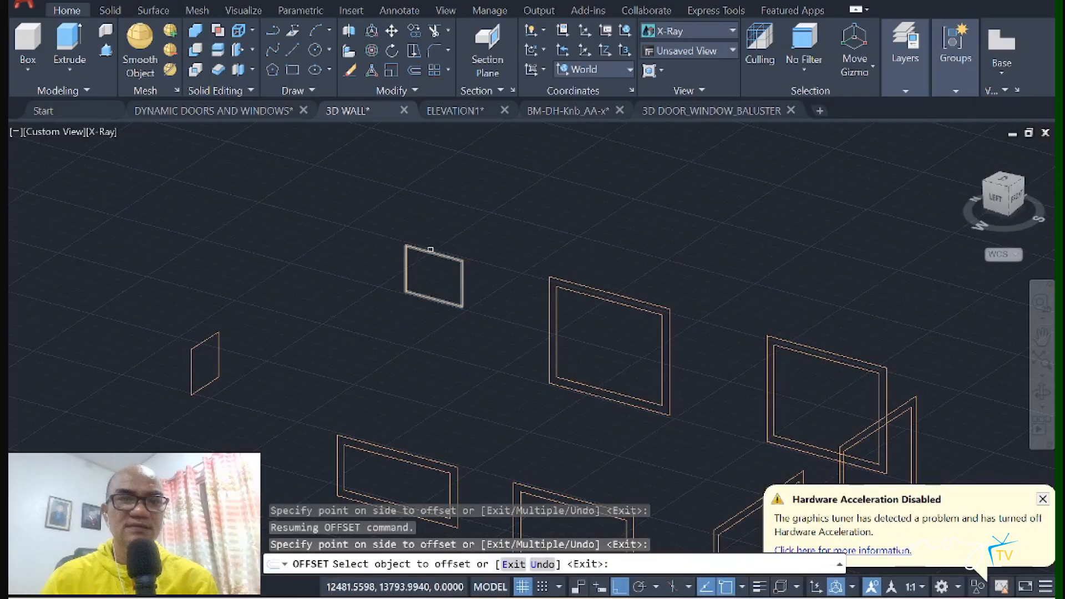
# Step: Offset the small window rectangles in the right wall and the back wall outward by 100
pyautogui.click(452, 221)
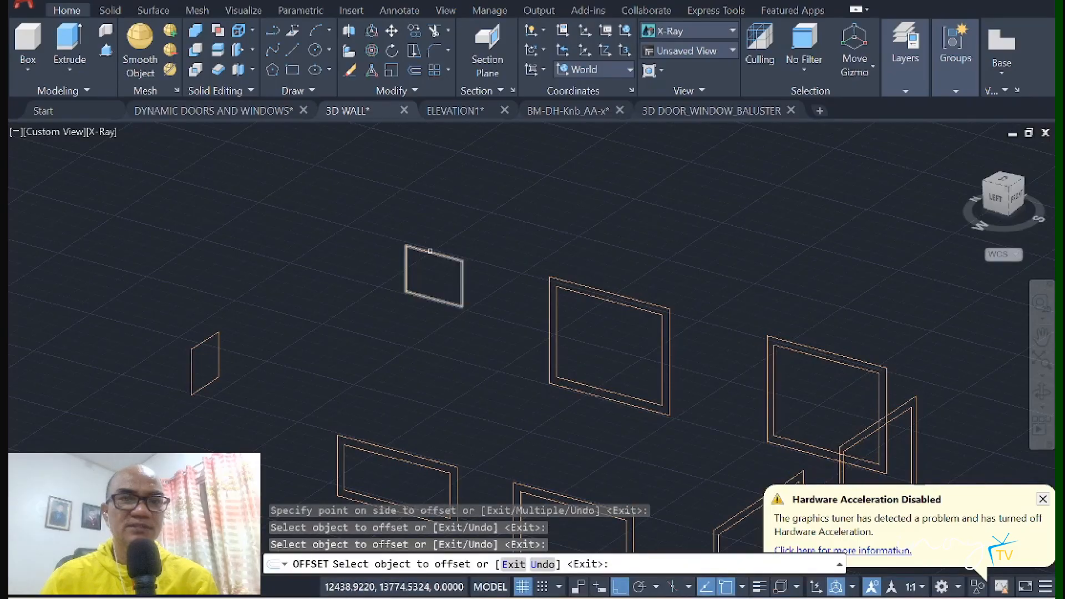
pyautogui.click(429, 252)
pyautogui.click(438, 182)
pyautogui.click(203, 341)
pyautogui.click(221, 262)
pyautogui.moveTo(370, 346); pyautogui.dragTo(507, 267, button='middle')
pyautogui.scroll(5, 506, 266)
pyautogui.press('Escape')
pyautogui.press('Escape')
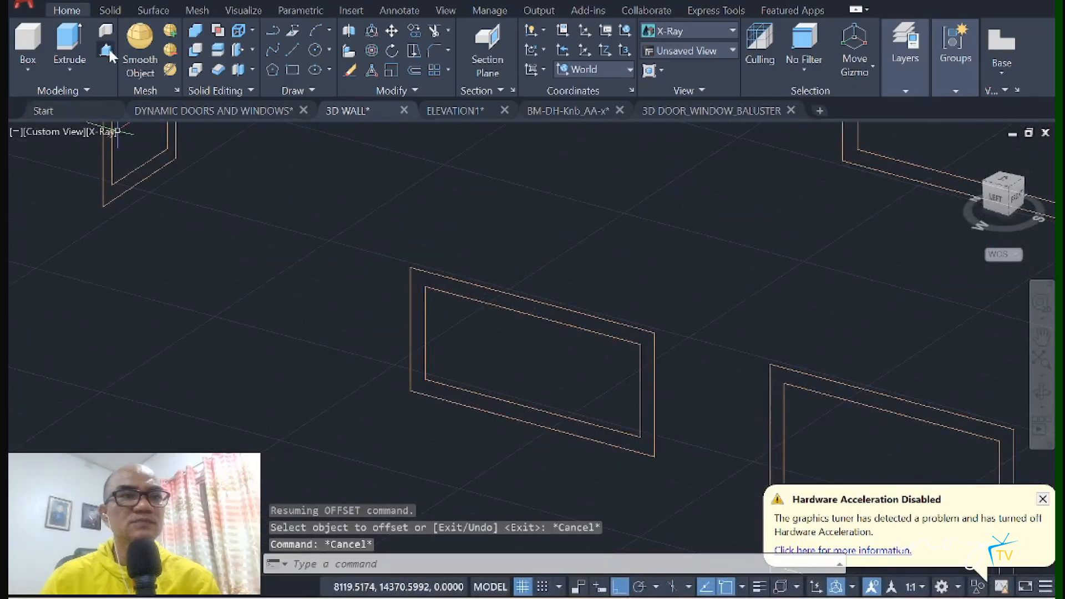
pyautogui.hotkey('ctrl', 'shift', 'e')
pyautogui.click(69, 42)
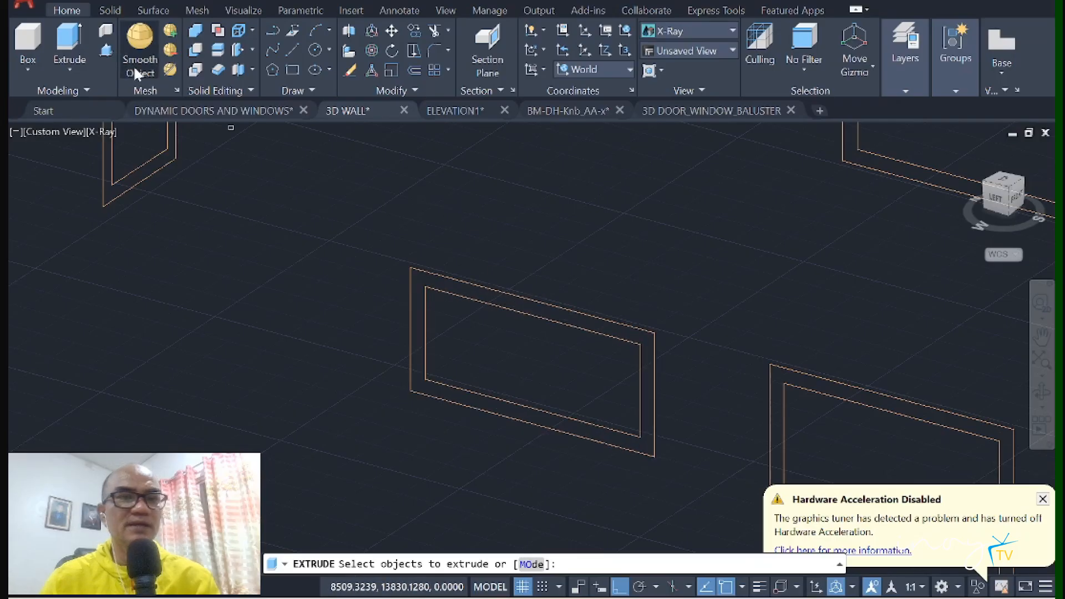
pyautogui.press('Escape')
pyautogui.press('Escape')
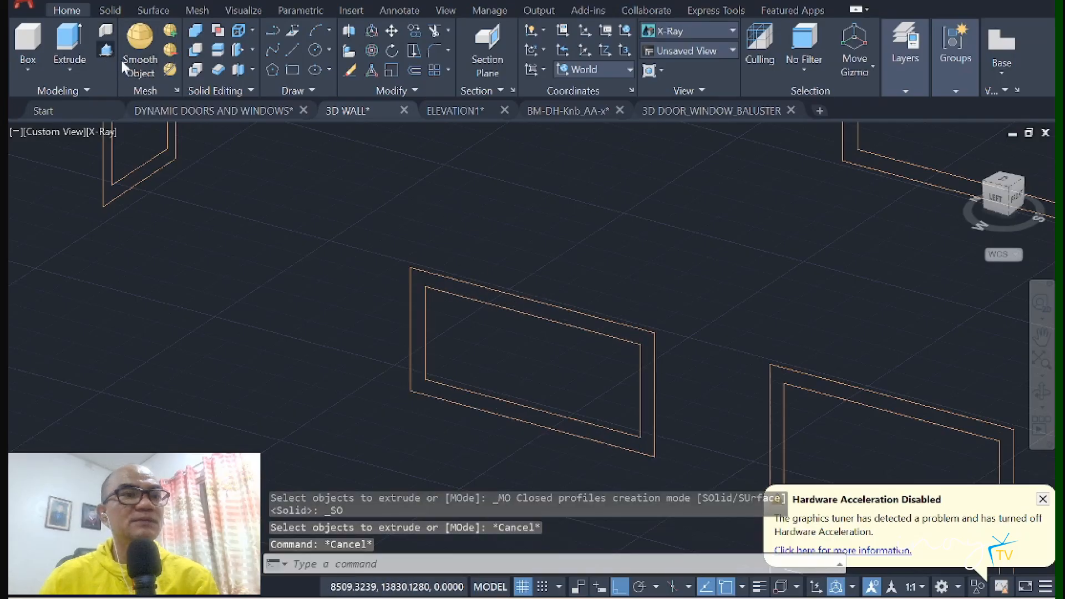
# Step: Presspull the outer rectangles of the two left-wall windows outward by 40
pyautogui.click(106, 50)
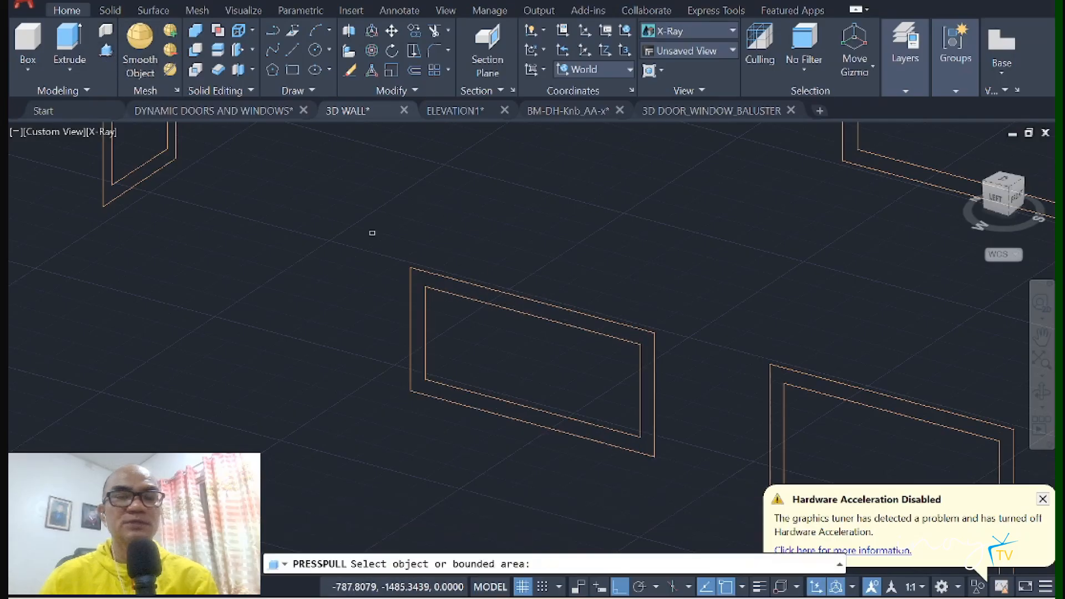
pyautogui.click(481, 290)
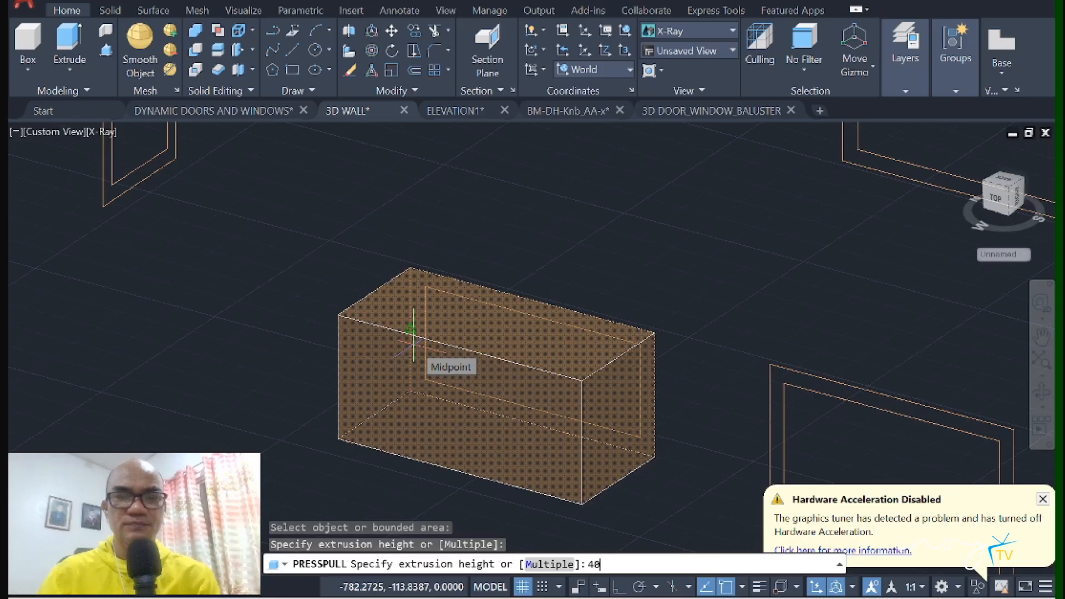
pyautogui.press('Return')
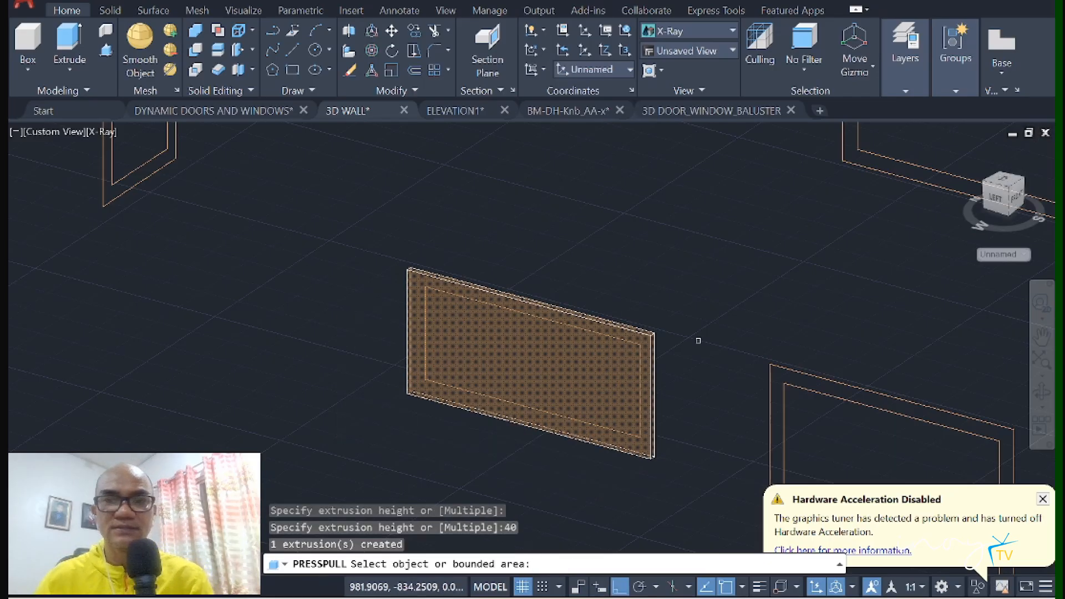
pyautogui.click(798, 366)
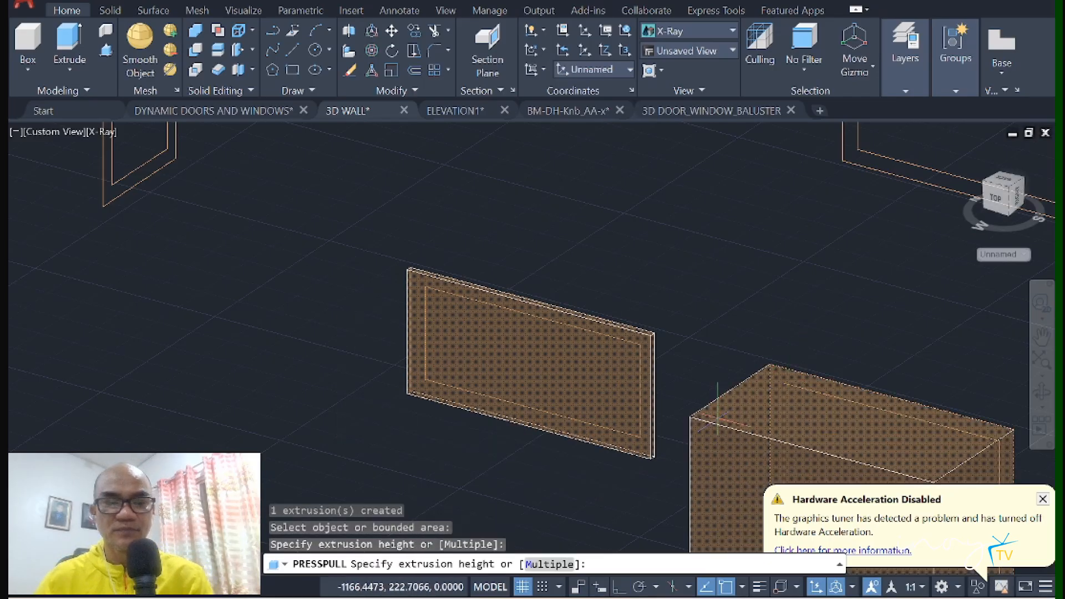
pyautogui.press('Return')
# Step: Presspull the outer rectangles of the door and the adjacent narrow window in the front wall outward by 40
pyautogui.moveTo(623, 365)
pyautogui.mouseDown(button='middle')
pyautogui.moveTo(598, 413)
pyautogui.moveTo(391, 401)
pyautogui.moveTo(318, 302)
pyautogui.moveTo(527, 283)
pyautogui.moveTo(630, 257)
pyautogui.mouseUp(button='middle')
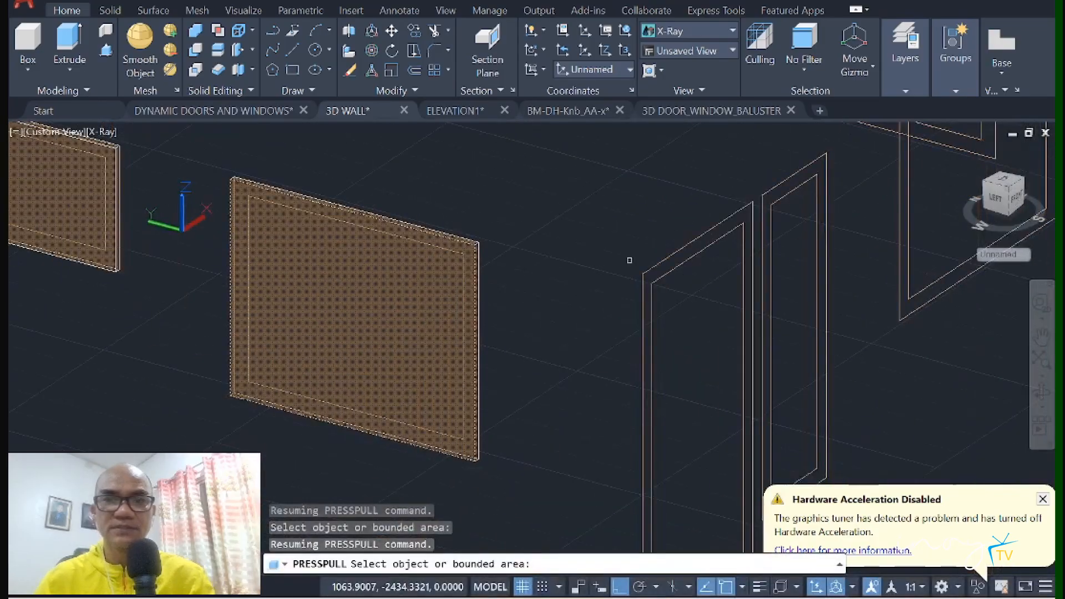
pyautogui.click(715, 299)
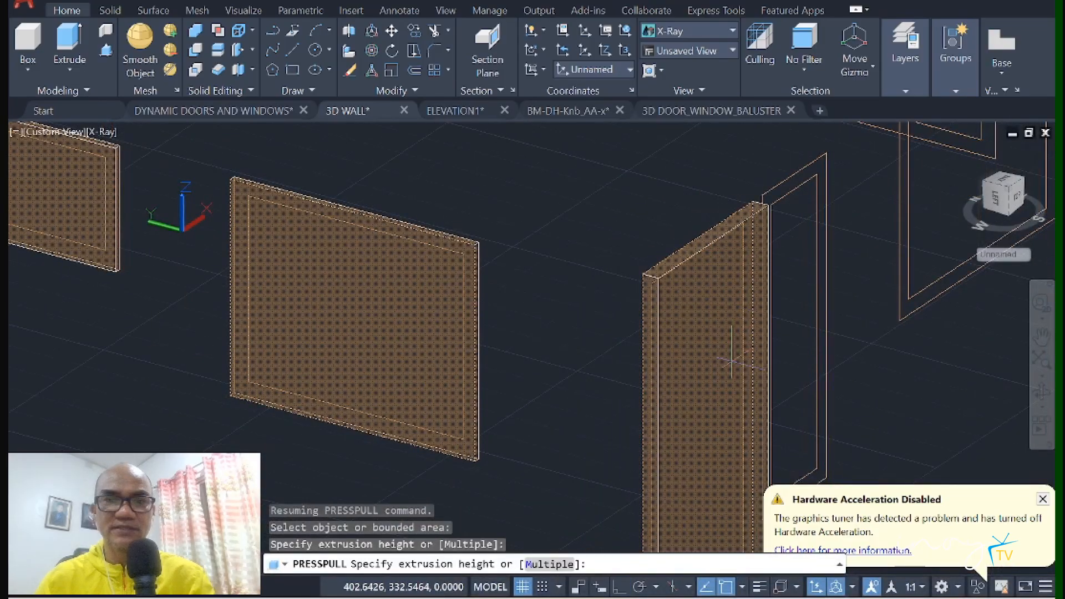
pyautogui.write('40')
pyautogui.press('Return')
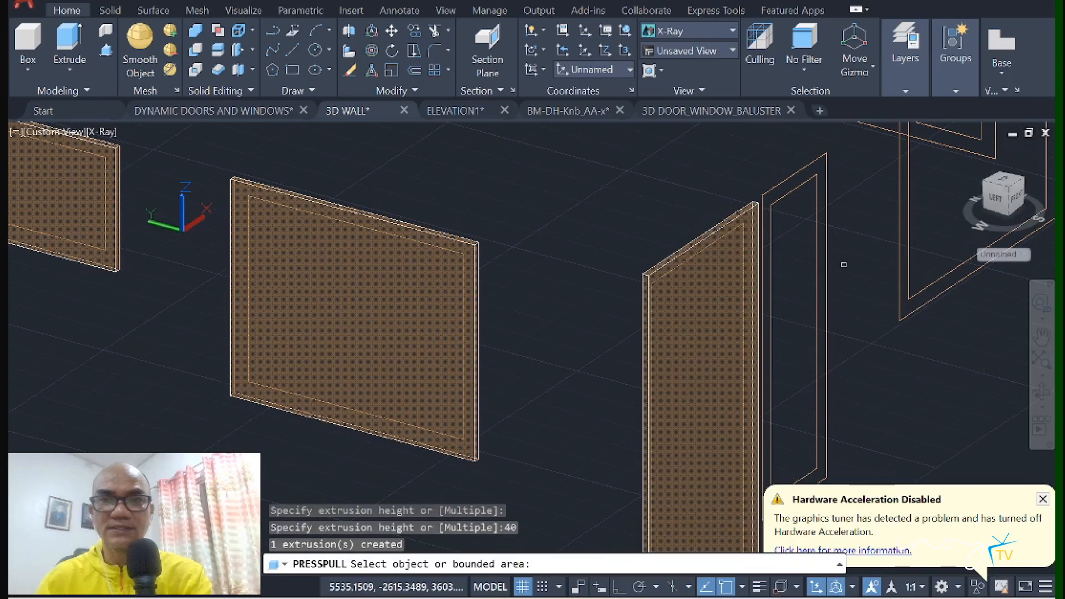
pyautogui.moveTo(832, 260); pyautogui.dragTo(660, 314, button='middle')
pyautogui.click(634, 233)
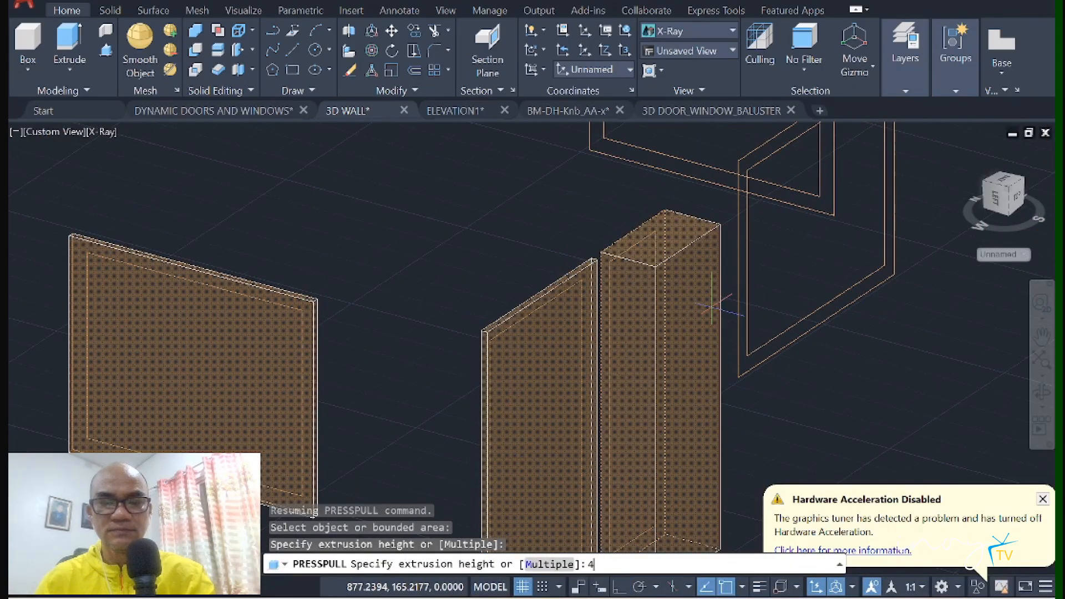
pyautogui.press('Return')
# Step: Presspull the outer rectangle of the wide front-wall window outward by 40
pyautogui.moveTo(708, 304); pyautogui.dragTo(619, 366, button='middle')
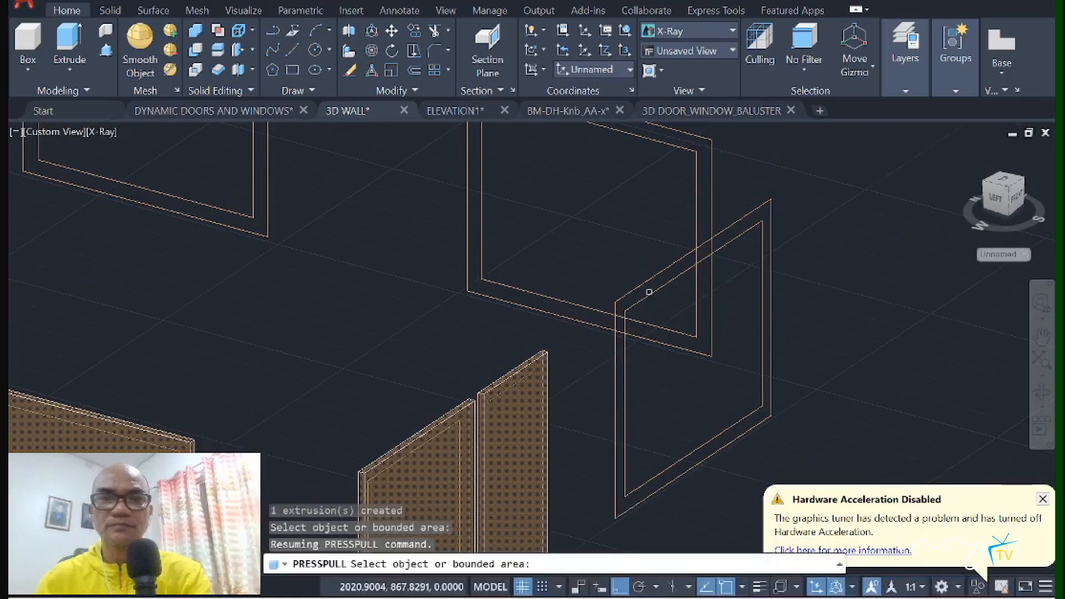
pyautogui.click(656, 272)
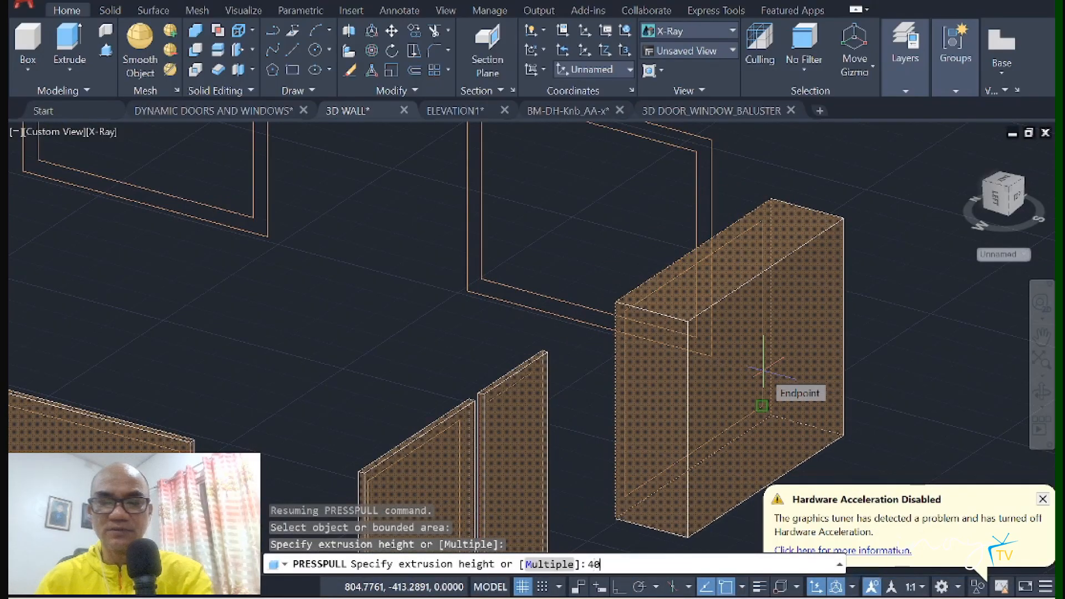
pyautogui.press('Return')
# Step: Presspull the outer rectangle of the large right-wall window nearest the front wall outward by 40
pyautogui.moveTo(737, 328); pyautogui.dragTo(647, 420, button='middle')
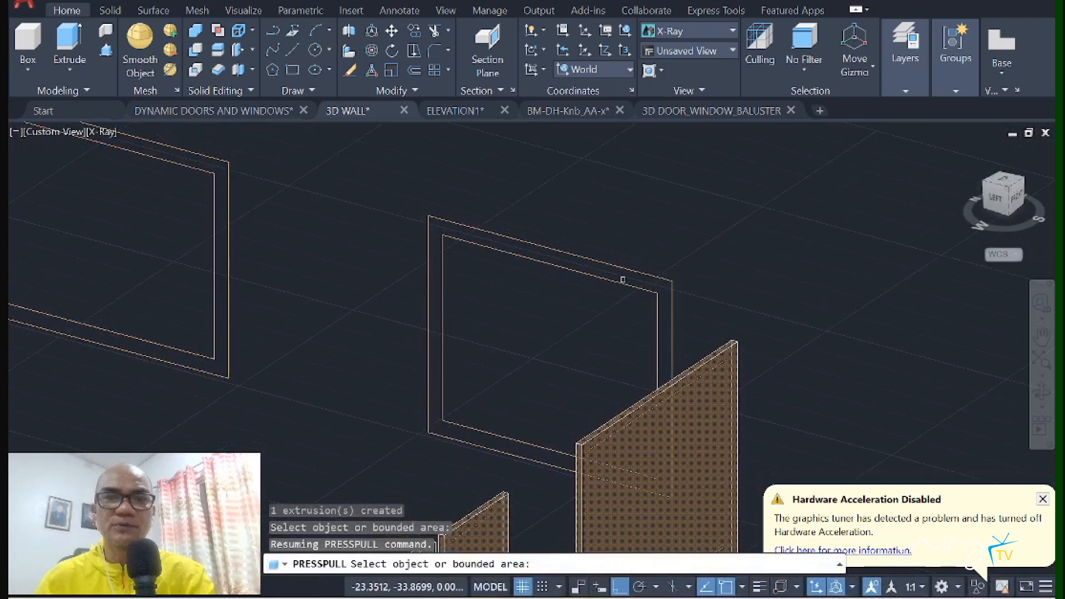
pyautogui.click(633, 267)
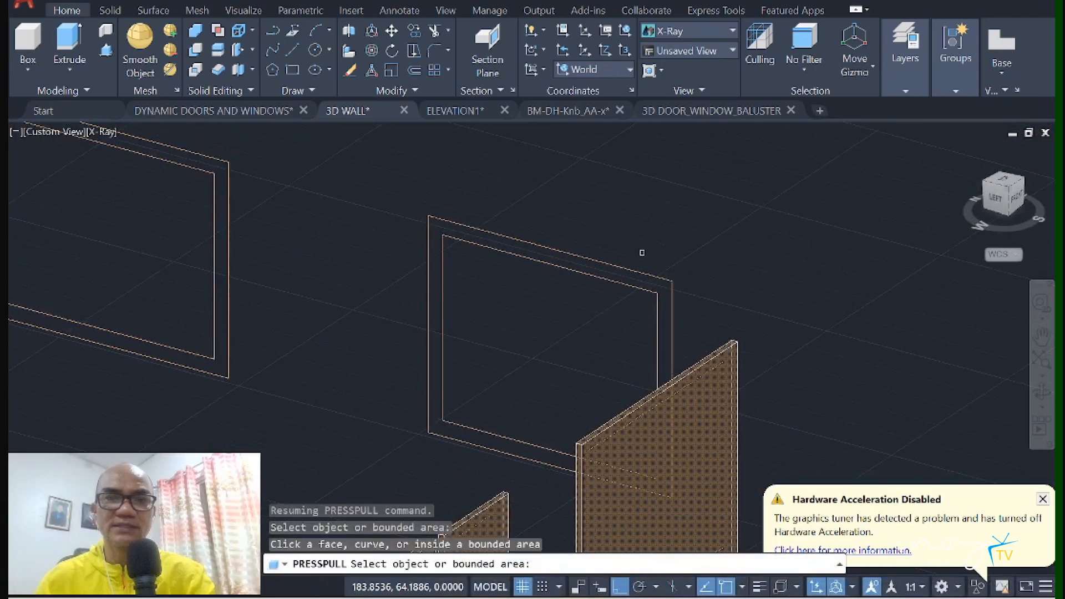
pyautogui.click(626, 269)
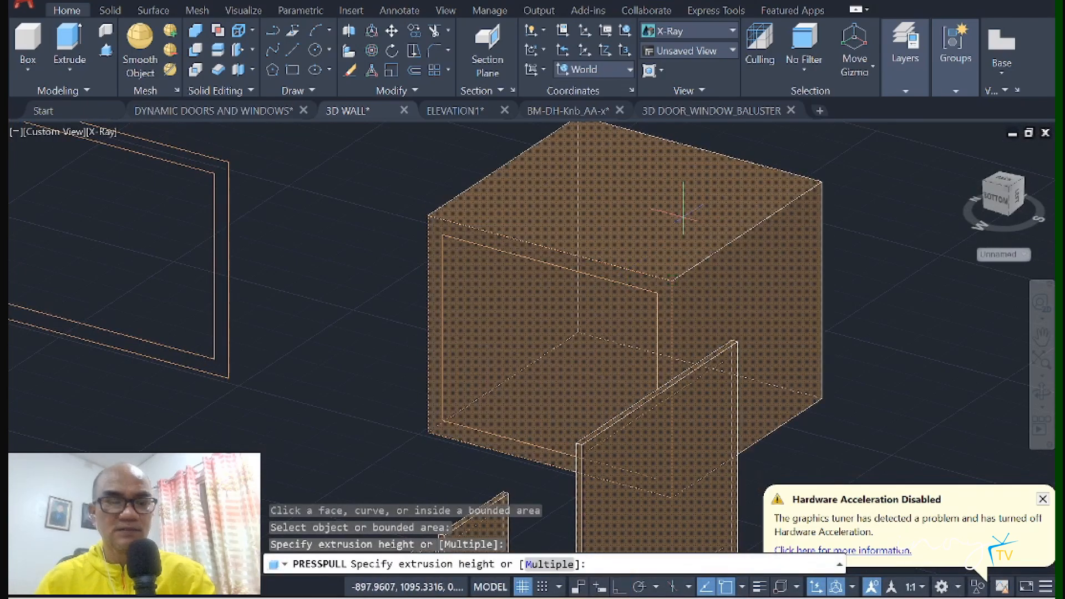
pyautogui.write('40')
pyautogui.press('Return')
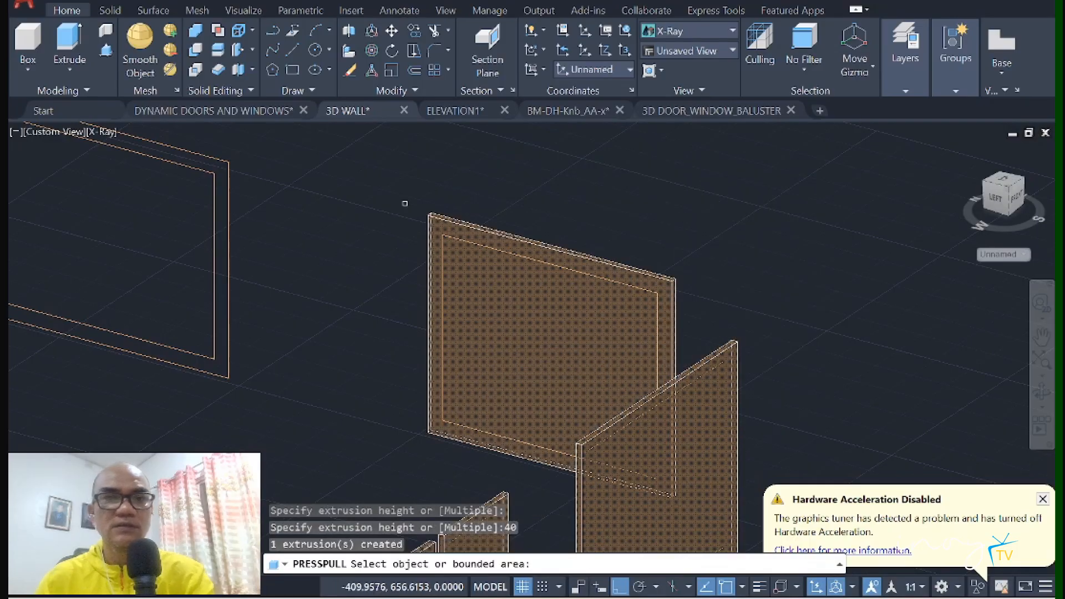
pyautogui.moveTo(355, 233); pyautogui.dragTo(529, 429, button='middle')
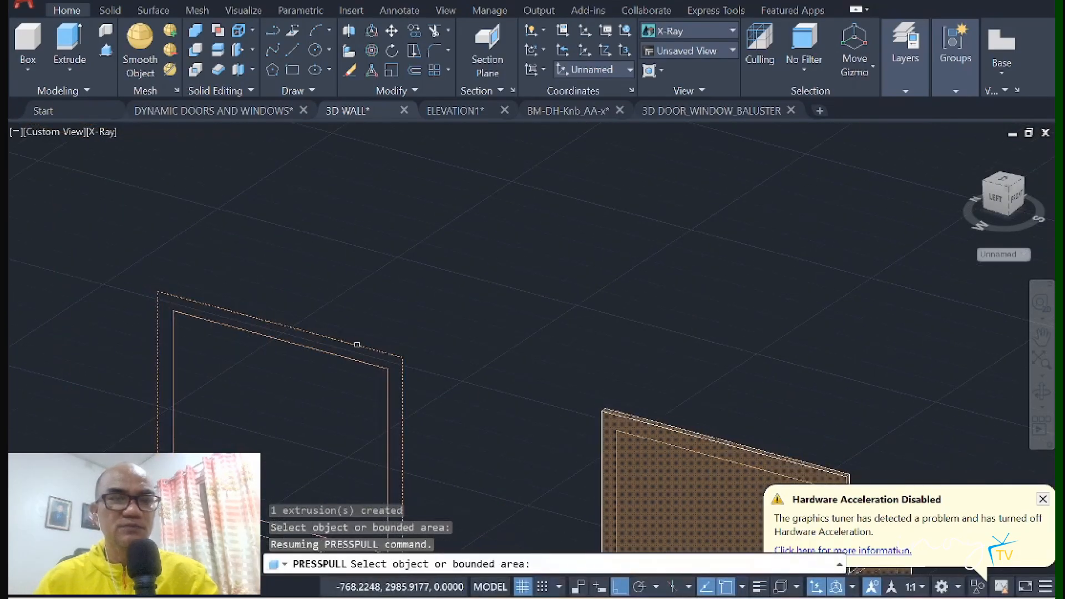
# Step: Presspull the outer rectangles of the middle large window and the small window in the right wall outward by 40
pyautogui.click(357, 344)
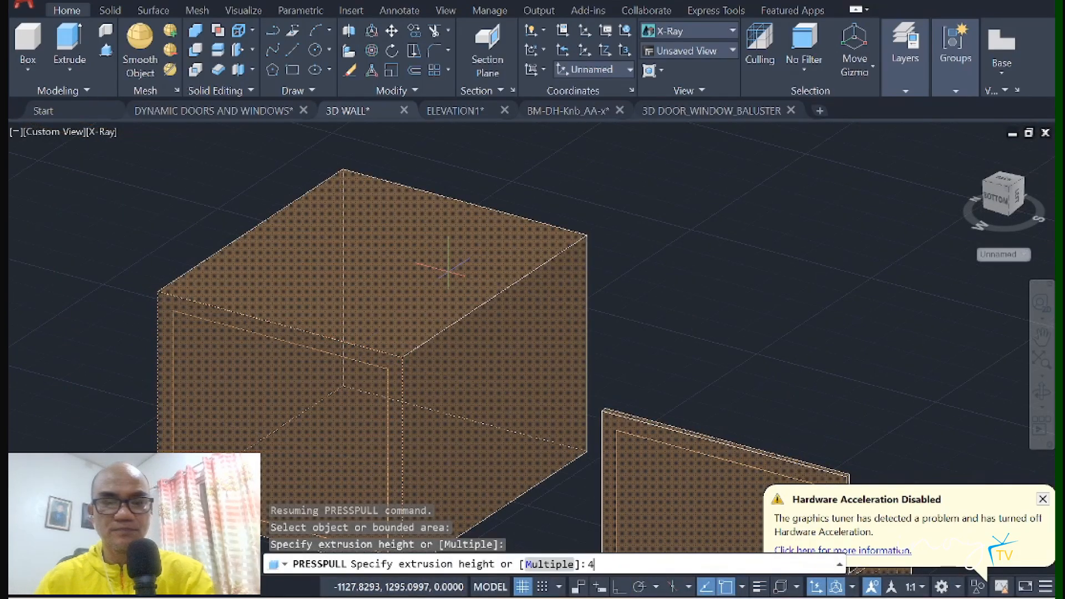
pyautogui.press('Return')
pyautogui.moveTo(793, 420); pyautogui.dragTo(632, 395, button='middle')
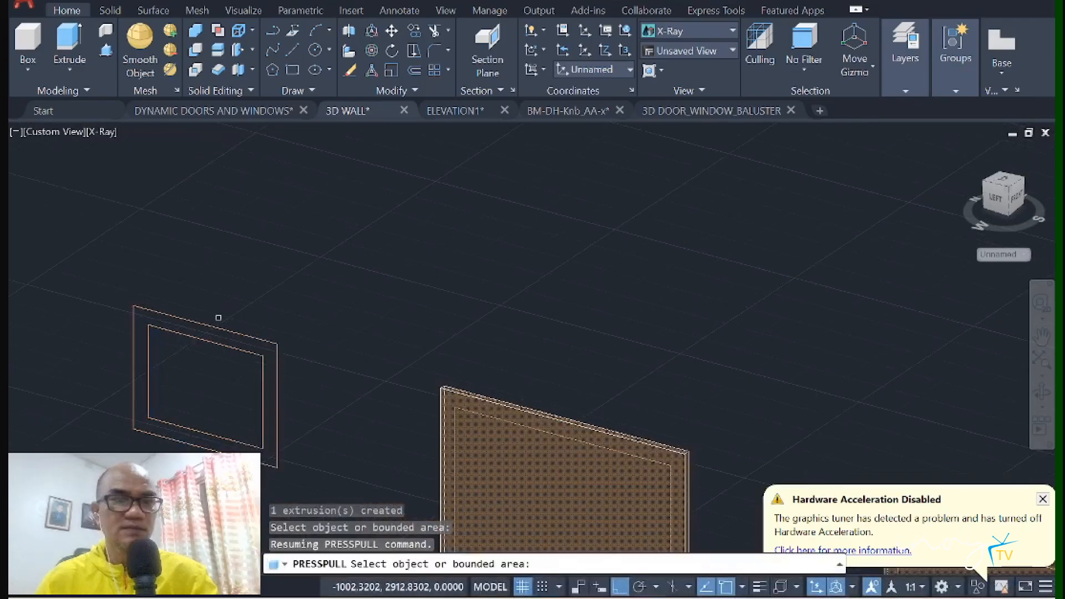
pyautogui.click(220, 328)
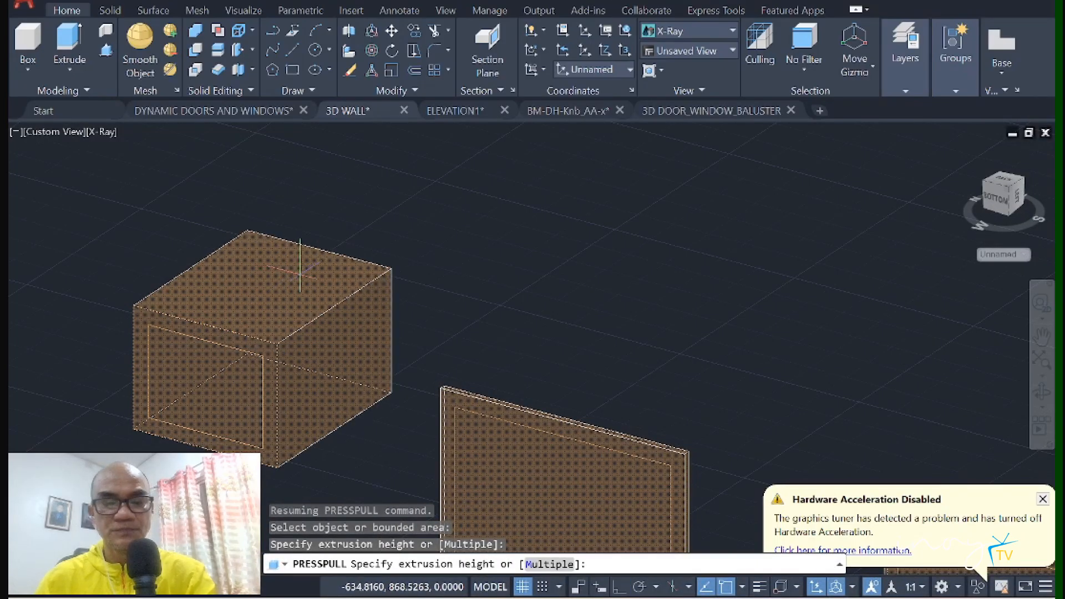
pyautogui.write('40')
pyautogui.press('Return')
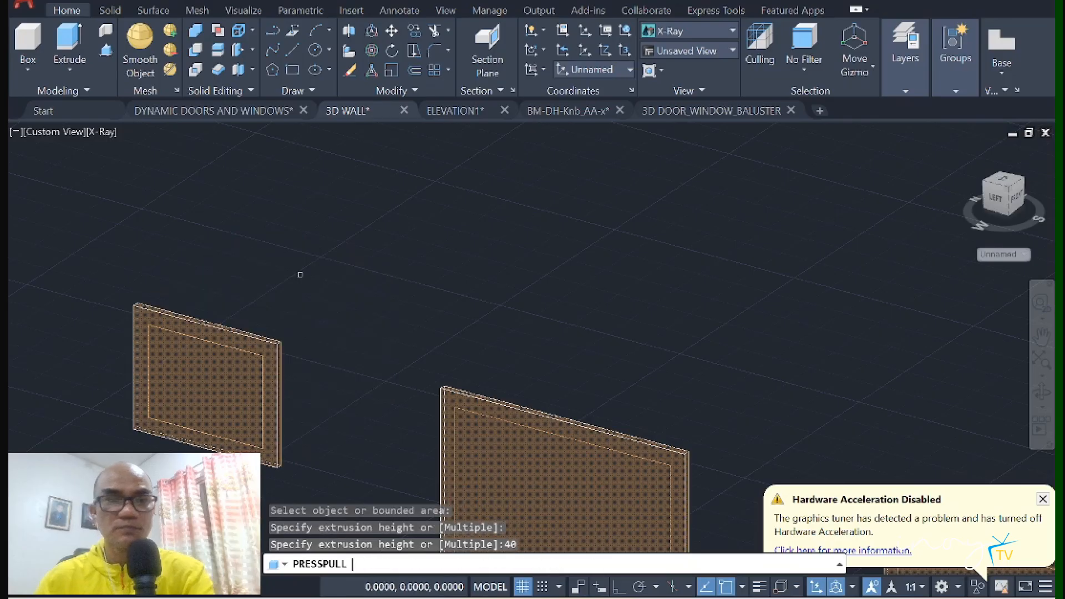
# Step: Presspull the outer rectangle of the small back-wall window outward by 40
pyautogui.keyDown('shift'); pyautogui.moveTo(292, 278); pyautogui.dragTo(560, 177, button='middle'); pyautogui.keyUp('shift')
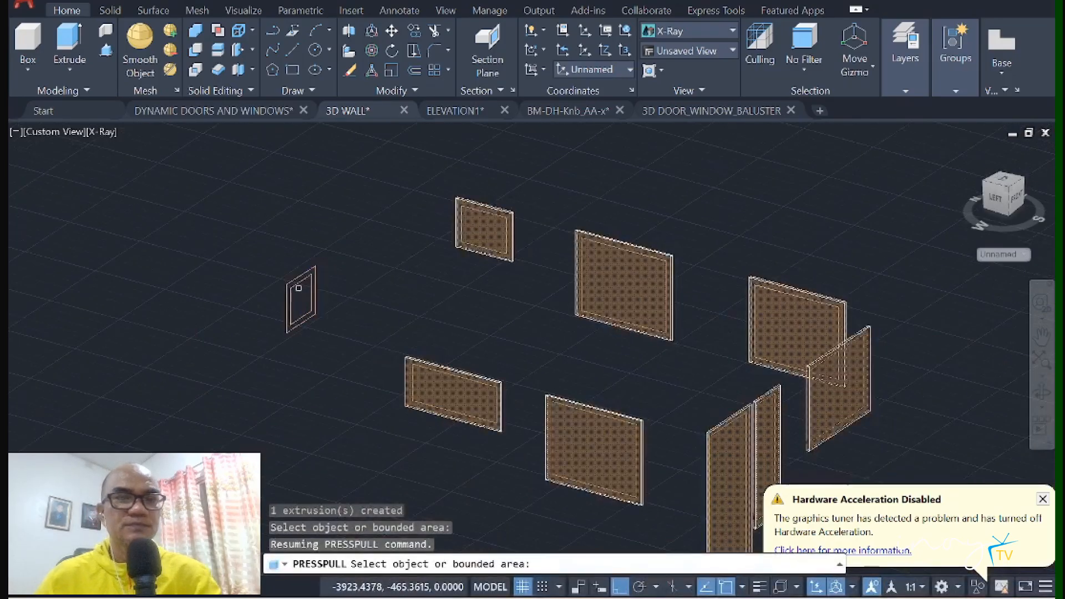
pyautogui.scroll(5, 298, 287)
pyautogui.click(356, 263)
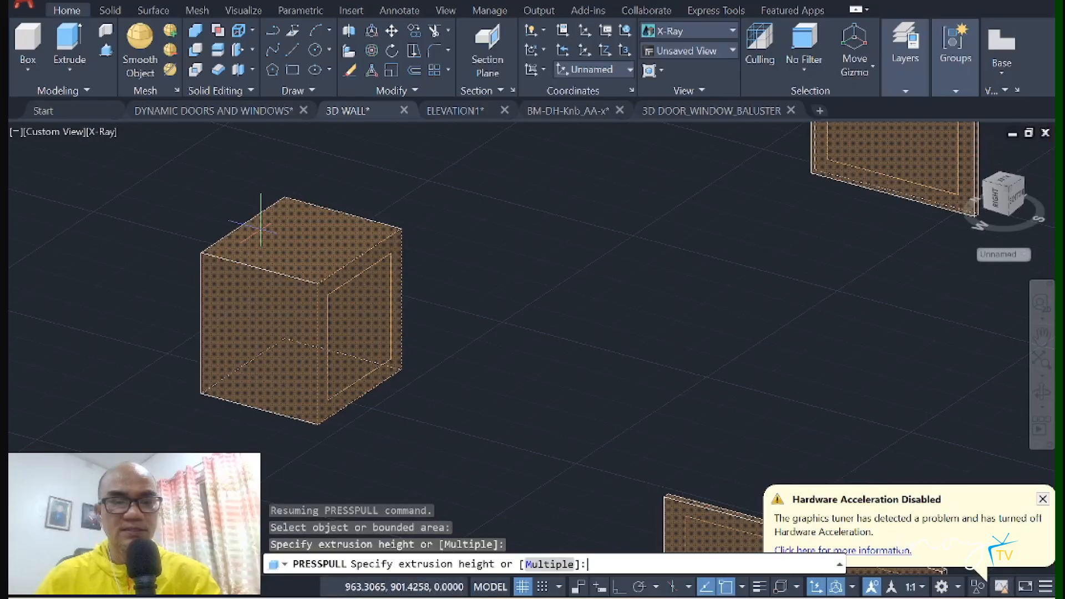
pyautogui.write('40')
pyautogui.press('Return')
pyautogui.moveTo(425, 326); pyautogui.dragTo(403, 218, button='middle')
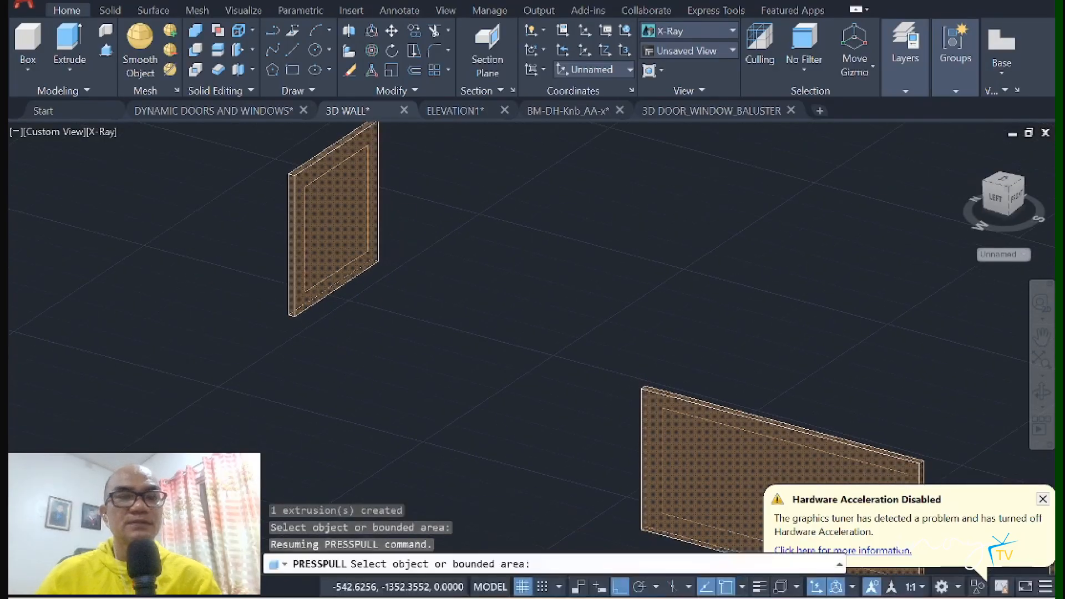
# Step: Switch the visual style to Wireframe and leave the Presspull command
pyautogui.click(688, 31)
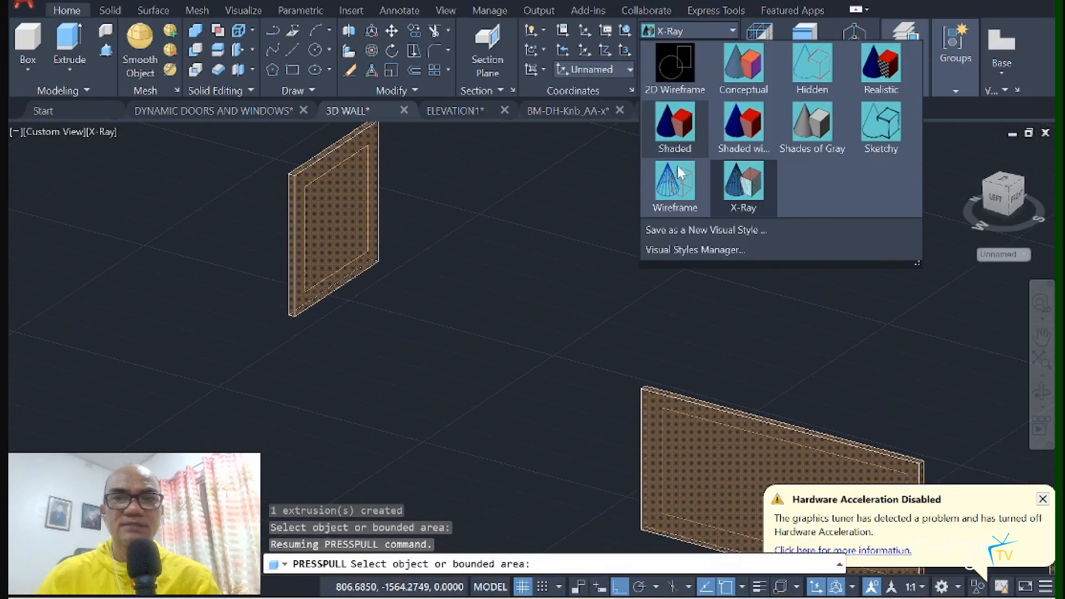
pyautogui.click(677, 183)
pyautogui.press('Return')
pyautogui.moveTo(594, 298); pyautogui.dragTo(392, 215, button='middle')
pyautogui.press('Escape')
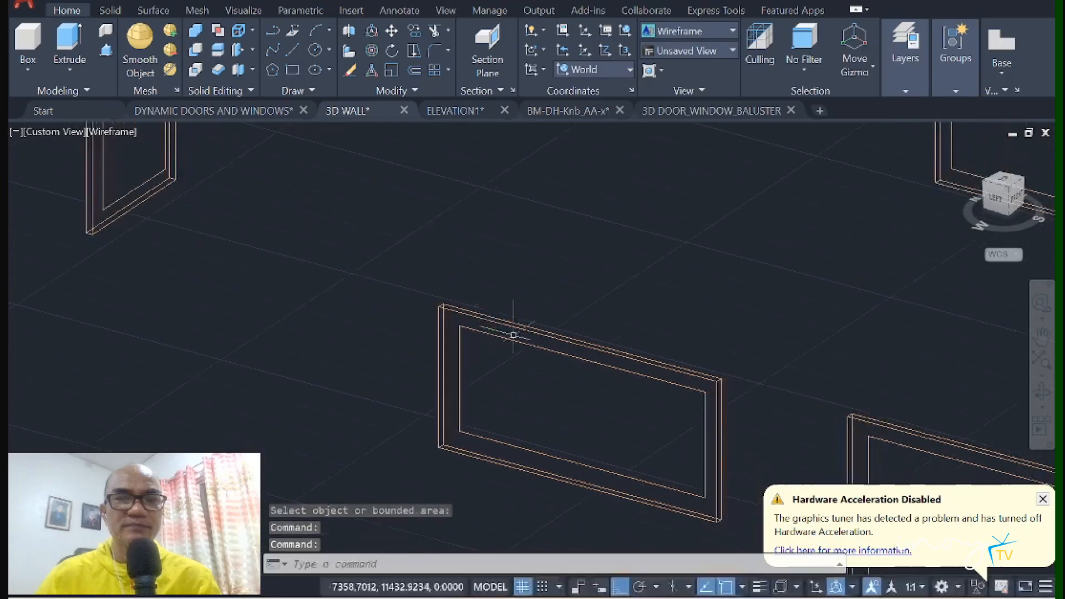
pyautogui.press('Escape')
pyautogui.press('Escape')
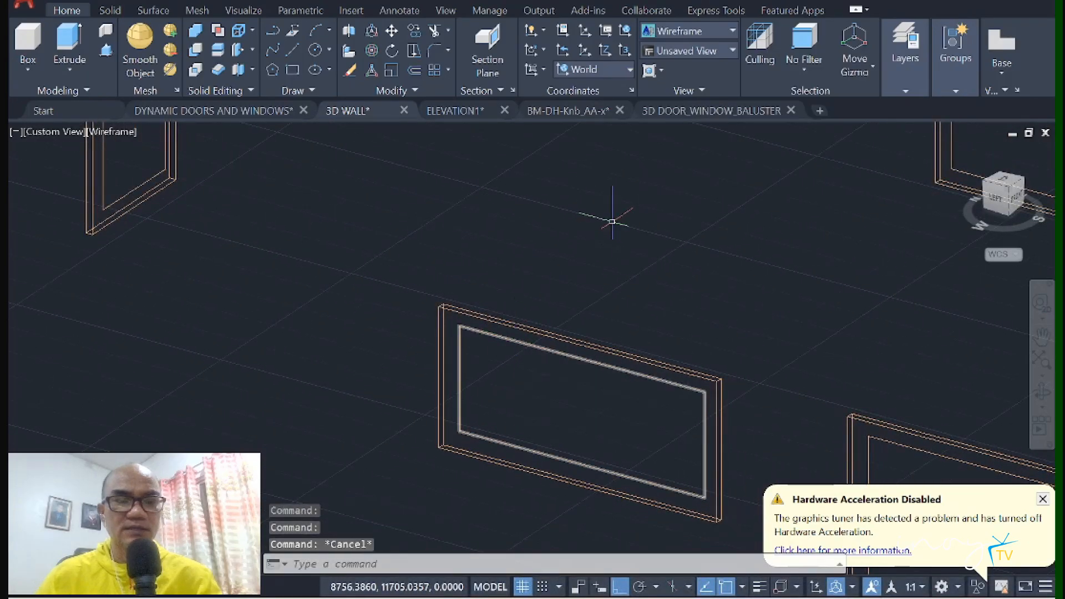
# Step: Presspull the inner rectangles of the two left-wall windows outward, well past their outer moulding solids
pyautogui.click(529, 345)
pyautogui.click(456, 376)
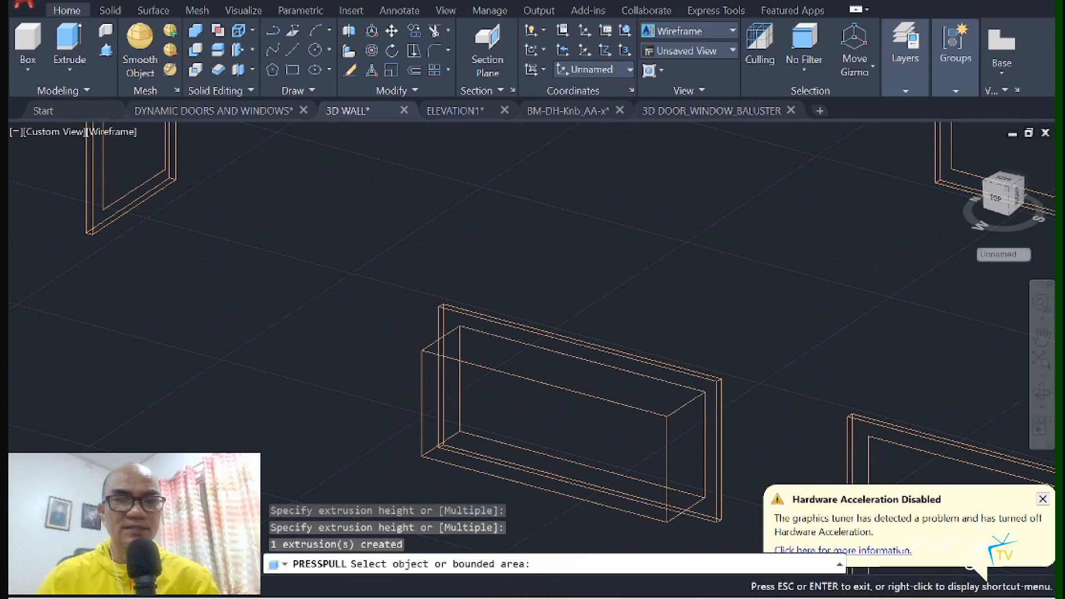
pyautogui.moveTo(473, 411); pyautogui.dragTo(118, 267, button='middle')
pyautogui.click(561, 302)
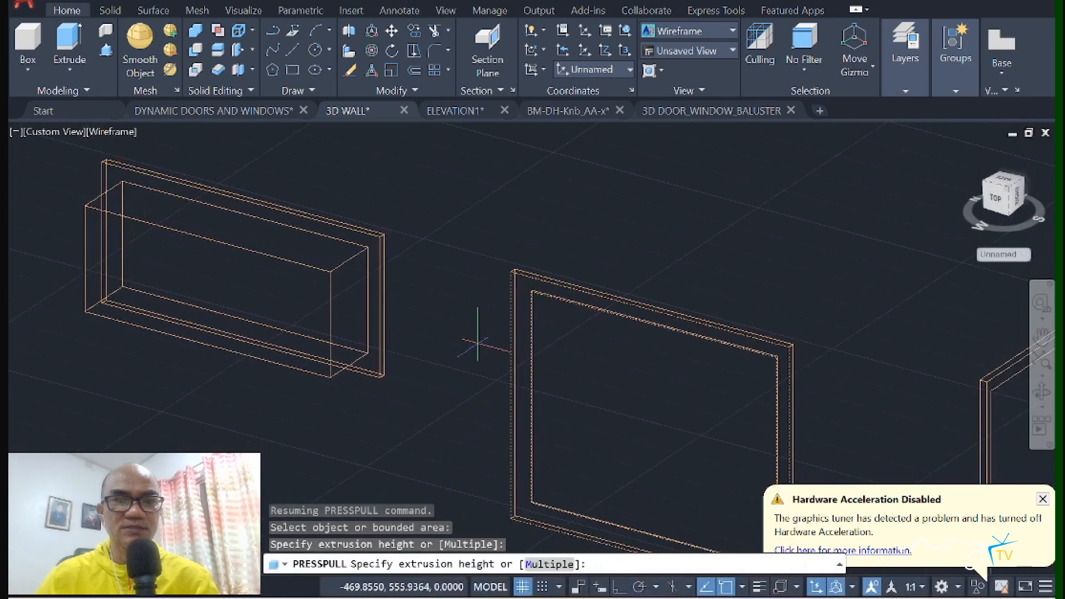
pyautogui.click(449, 349)
# Step: Presspull the inner rectangles of the door and the adjacent narrow front-wall window outward past their outer solids
pyautogui.moveTo(592, 332); pyautogui.dragTo(393, 318, button='middle')
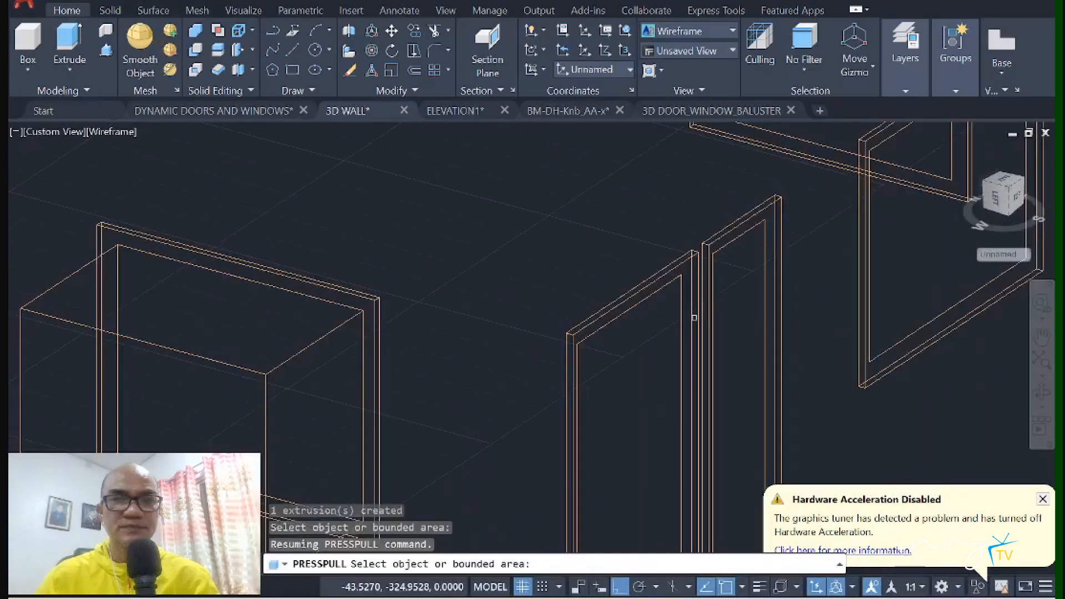
pyautogui.click(627, 311)
pyautogui.click(744, 263)
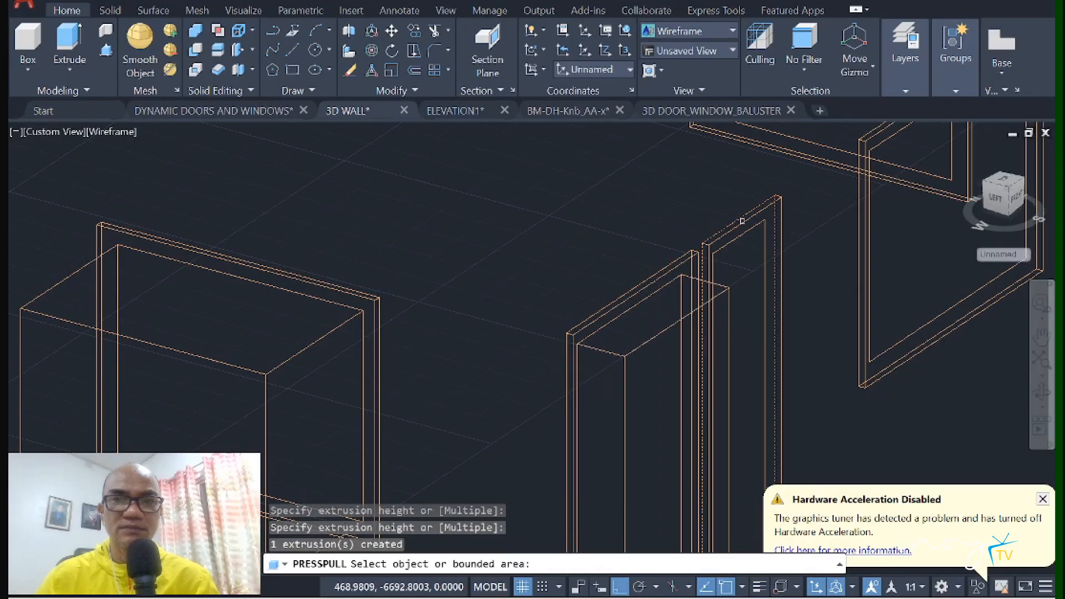
pyautogui.click(745, 226)
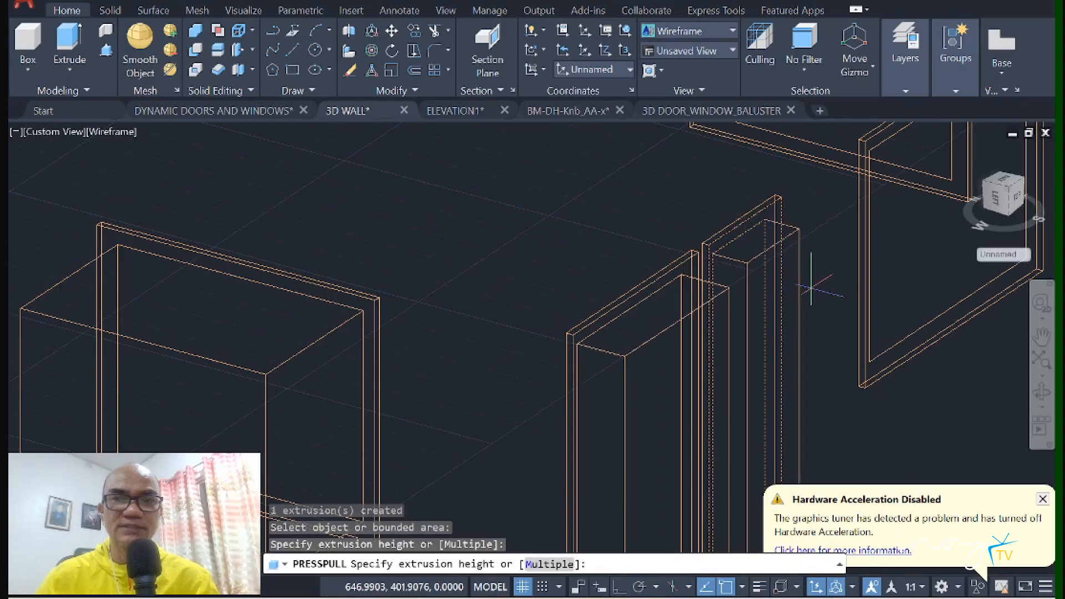
pyautogui.click(805, 277)
# Step: Presspull the inner rectangle of the wide front-wall window outward, well past its outer solid
pyautogui.moveTo(820, 295); pyautogui.dragTo(492, 437, button='middle')
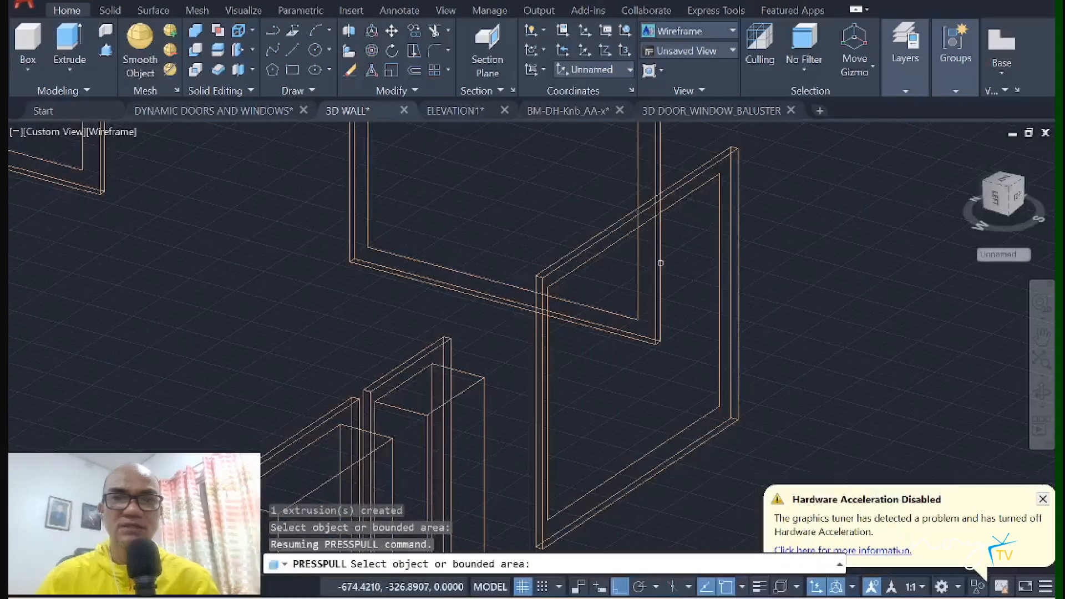
pyautogui.click(678, 200)
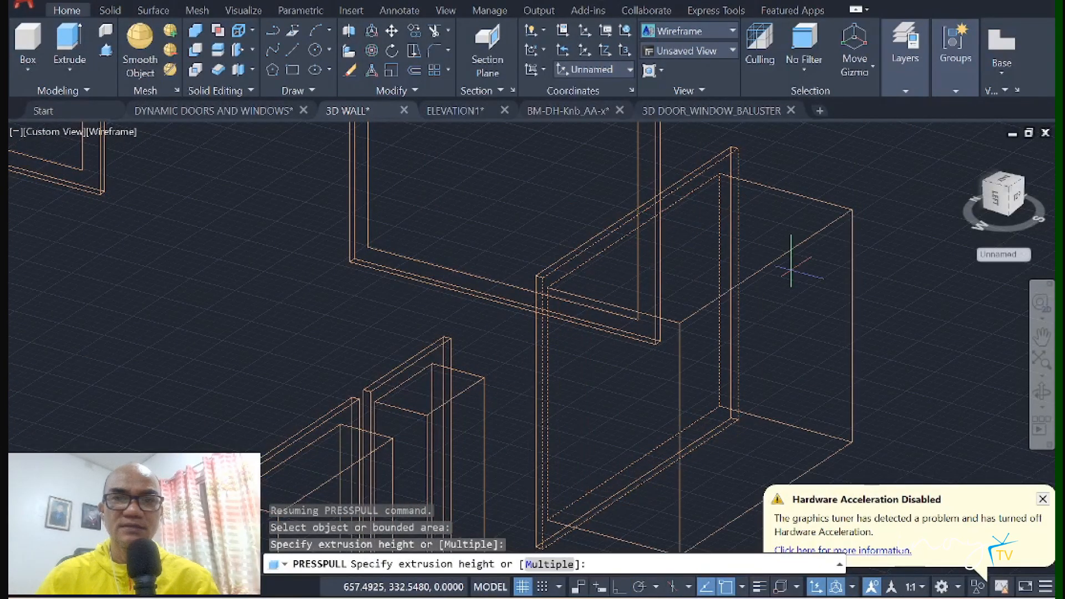
pyautogui.click(796, 268)
# Step: Presspull the inner rectangles of the three right-wall windows outward, well past their outer solids
pyautogui.moveTo(796, 269); pyautogui.dragTo(607, 463, button='middle')
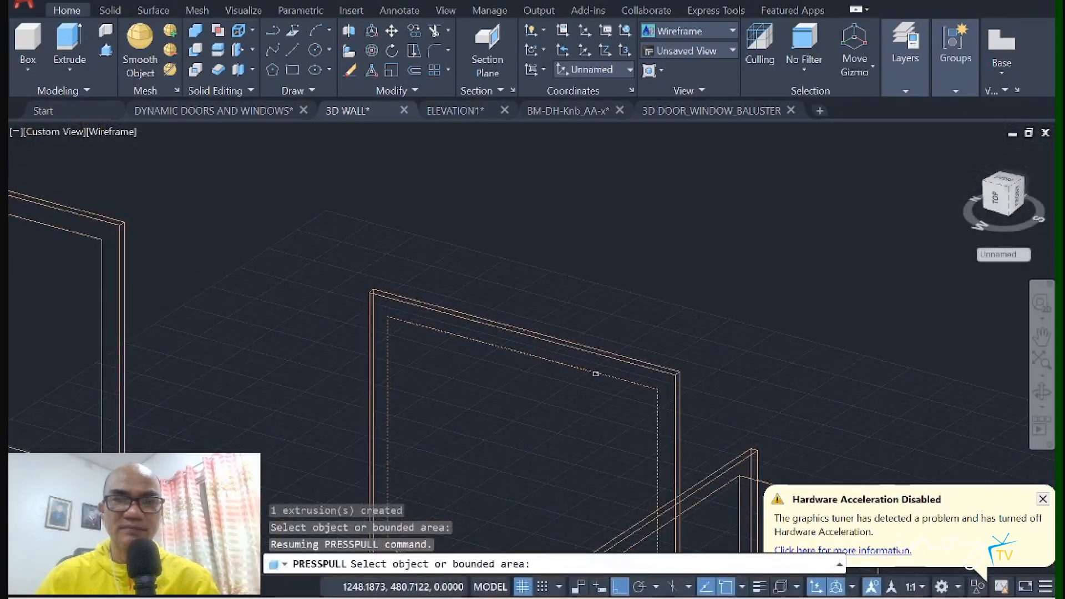
pyautogui.click(595, 372)
pyautogui.click(686, 307)
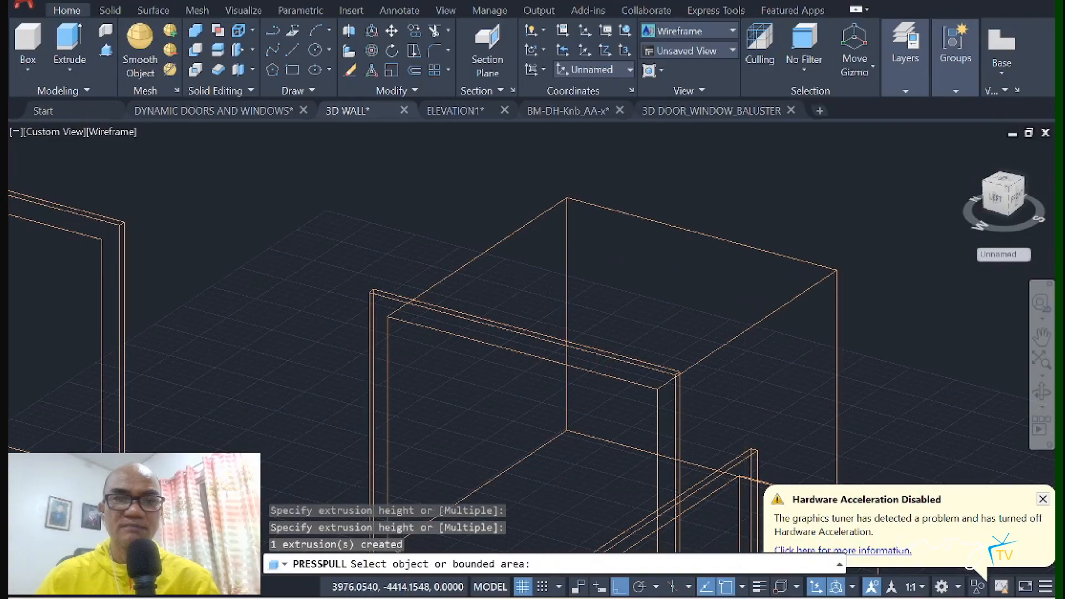
pyautogui.moveTo(305, 281); pyautogui.dragTo(773, 349, button='middle')
pyautogui.click(544, 299)
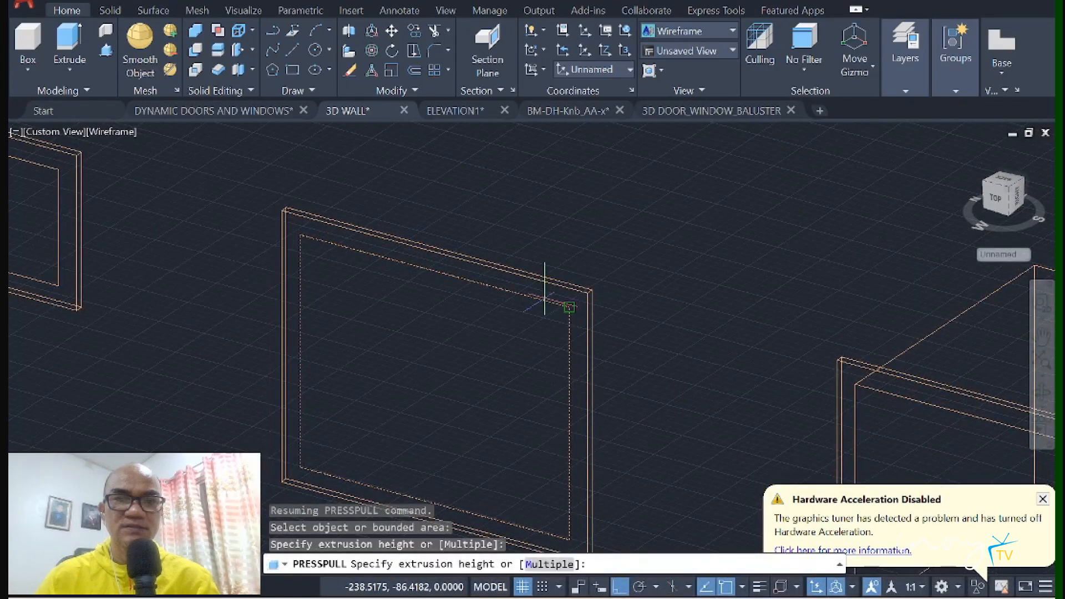
pyautogui.click(599, 252)
pyautogui.moveTo(540, 266); pyautogui.dragTo(856, 393, button='middle')
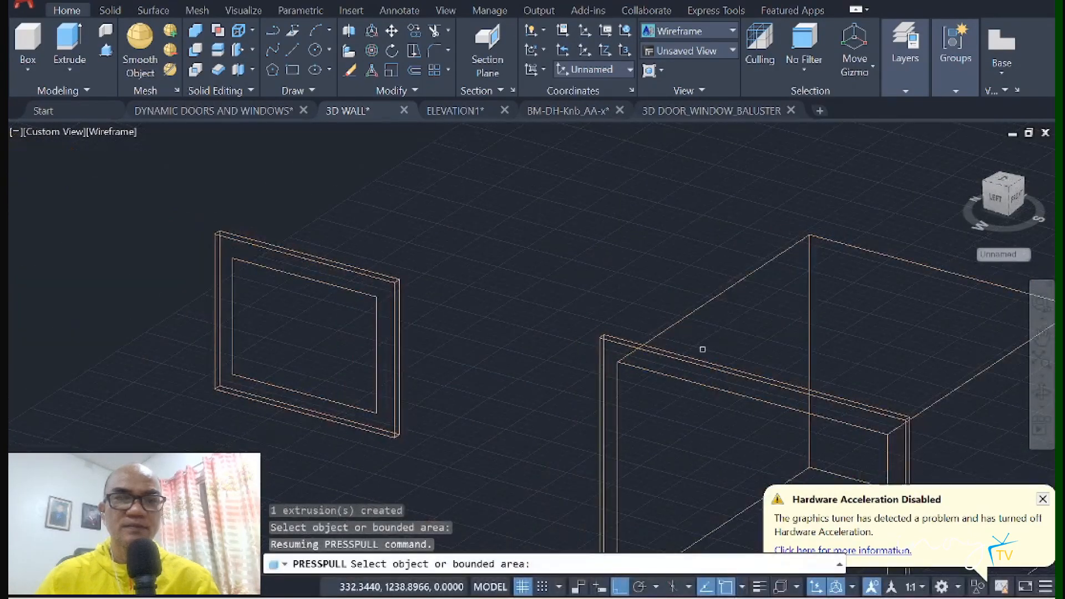
pyautogui.click(308, 281)
pyautogui.click(392, 248)
# Step: Presspull the inner rectangle of the small back-wall window outward past its outer solid
pyautogui.moveTo(317, 299); pyautogui.dragTo(795, 277, button='middle')
pyautogui.moveTo(261, 391); pyautogui.dragTo(453, 323, button='middle')
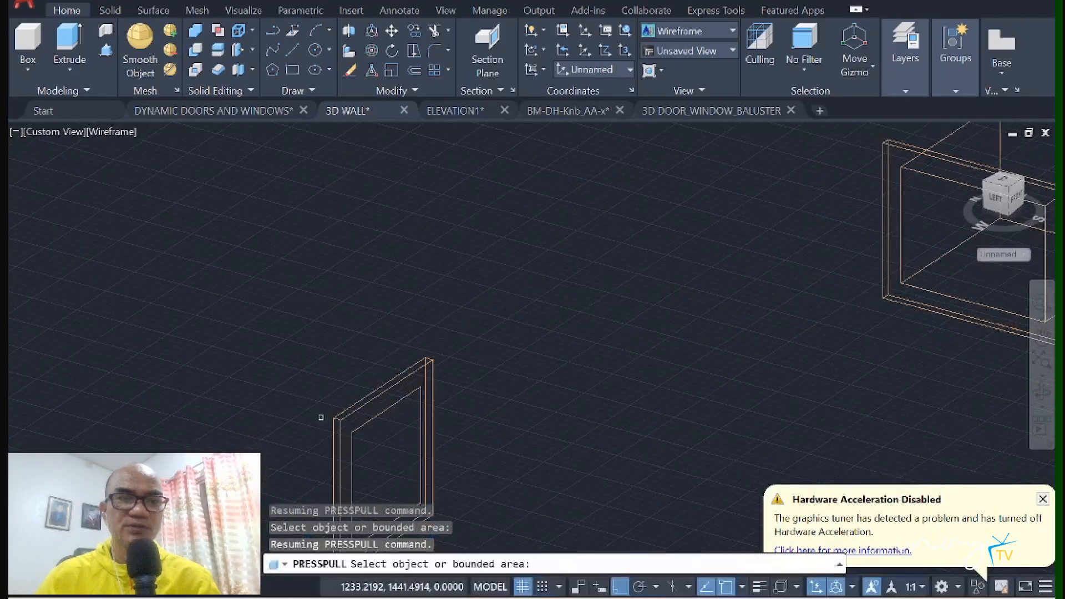
pyautogui.click(379, 414)
pyautogui.click(313, 424)
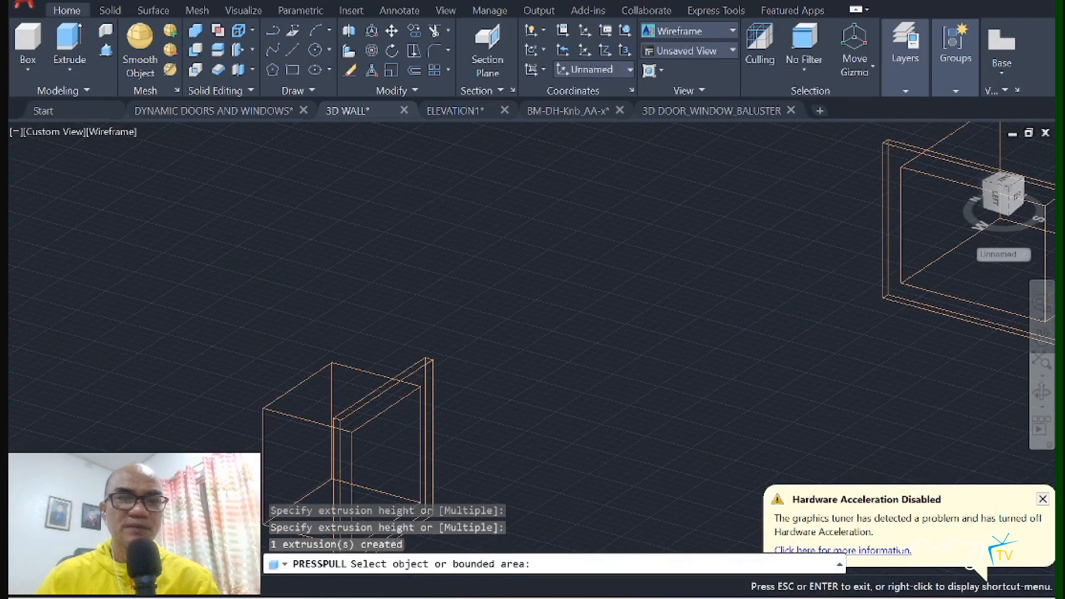
pyautogui.moveTo(338, 391); pyautogui.dragTo(432, 261, button='middle')
pyautogui.scroll(-4, 493, 347)
pyautogui.moveTo(513, 368); pyautogui.dragTo(440, 333, button='middle')
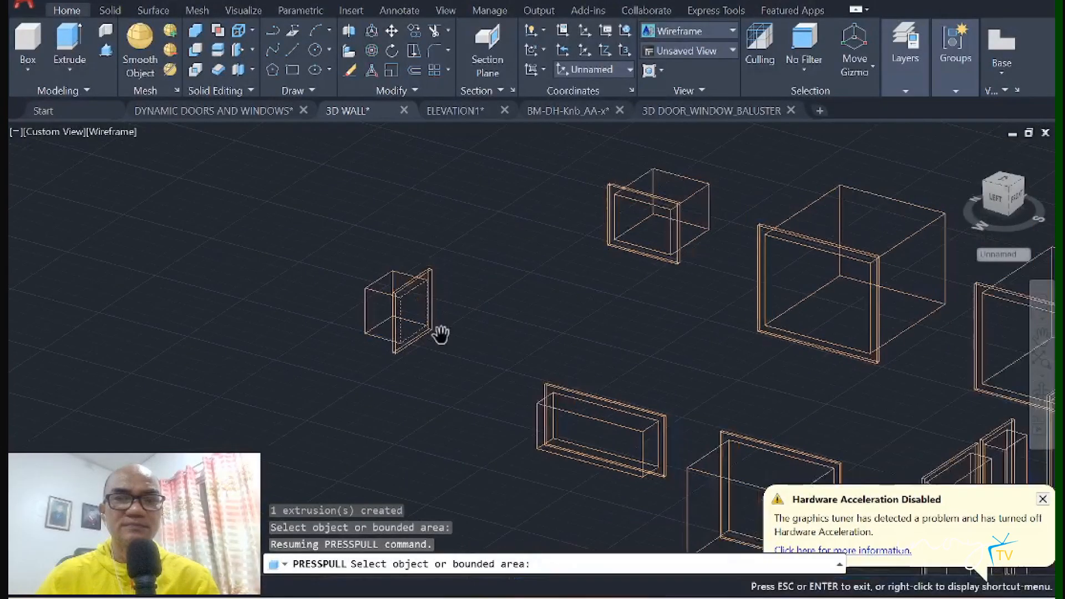
pyautogui.moveTo(403, 233); pyautogui.dragTo(252, 185, button='middle')
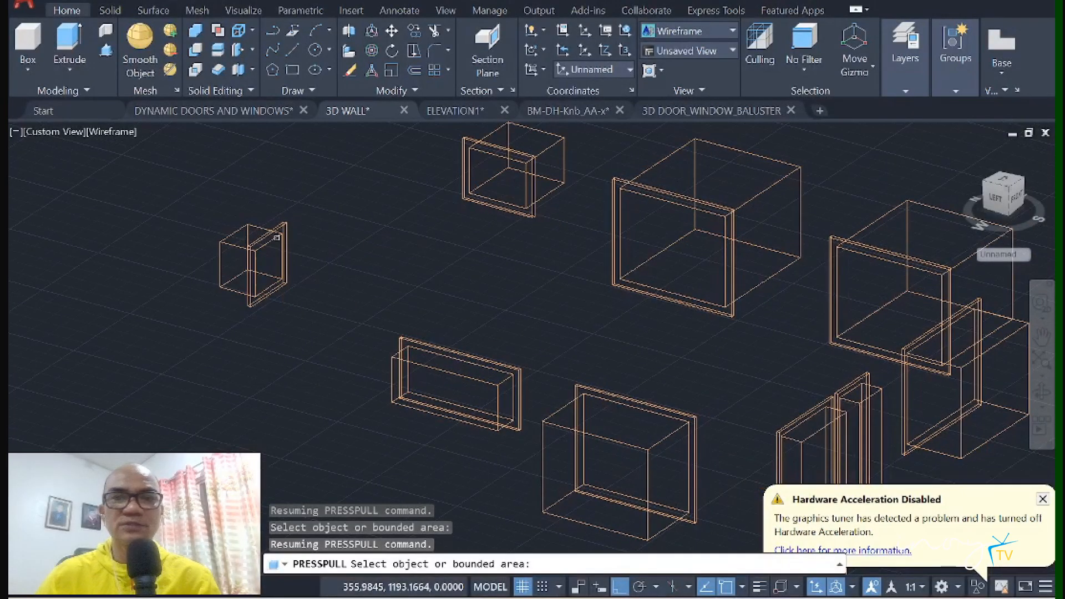
pyautogui.moveTo(372, 273); pyautogui.dragTo(264, 252, button='middle')
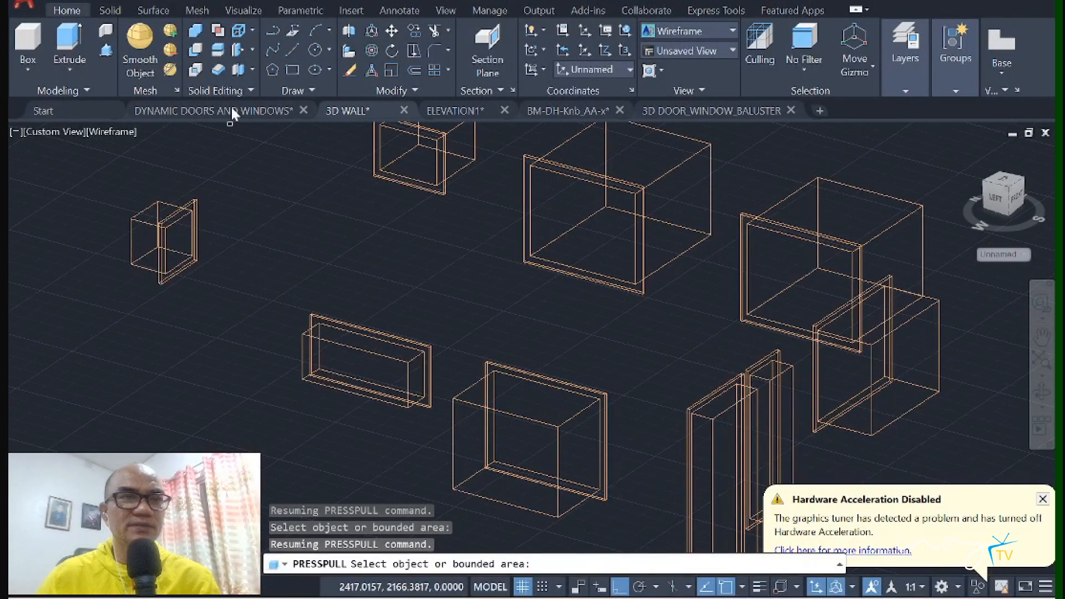
# Step: Start a Union with the outer 3D solids of the back-wall window, the small right-wall window and the middle large right-wall window
pyautogui.scroll(2, 207, 195)
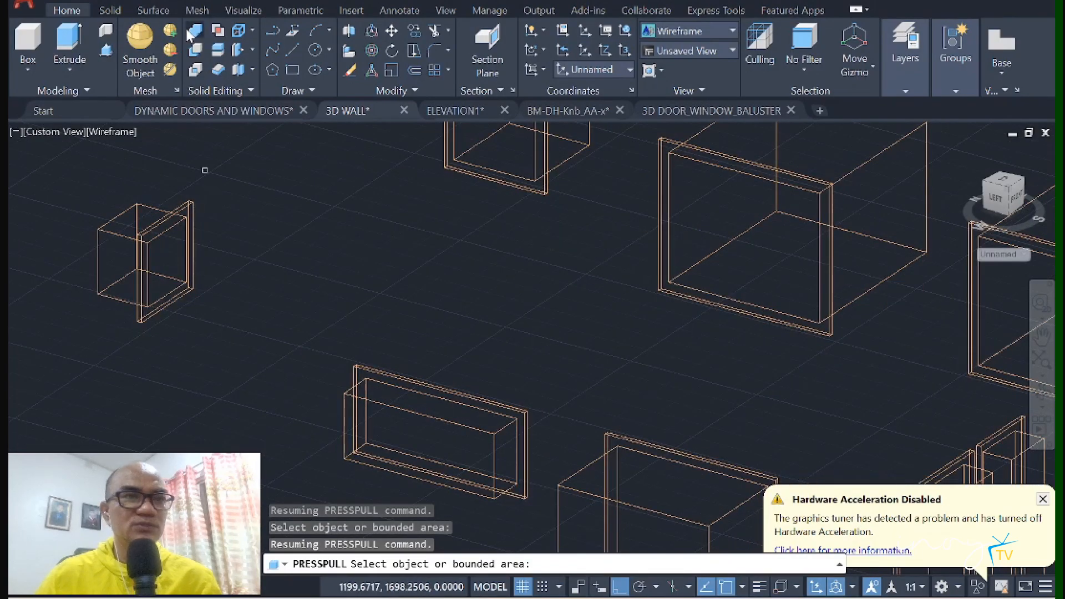
pyautogui.press('Escape')
pyautogui.write('uni')
pyautogui.press('Return')
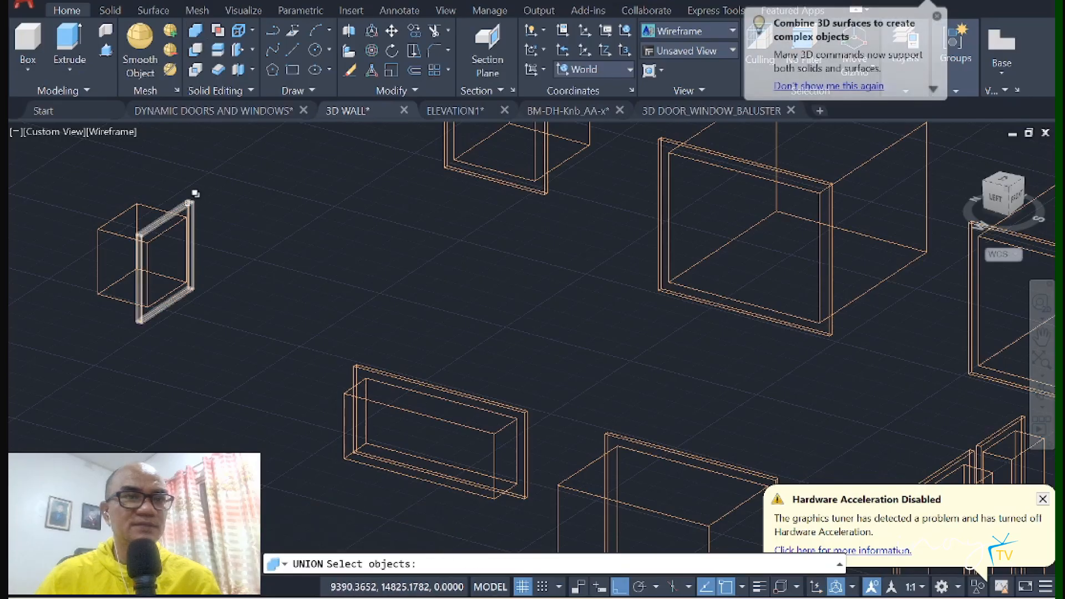
pyautogui.click(189, 203)
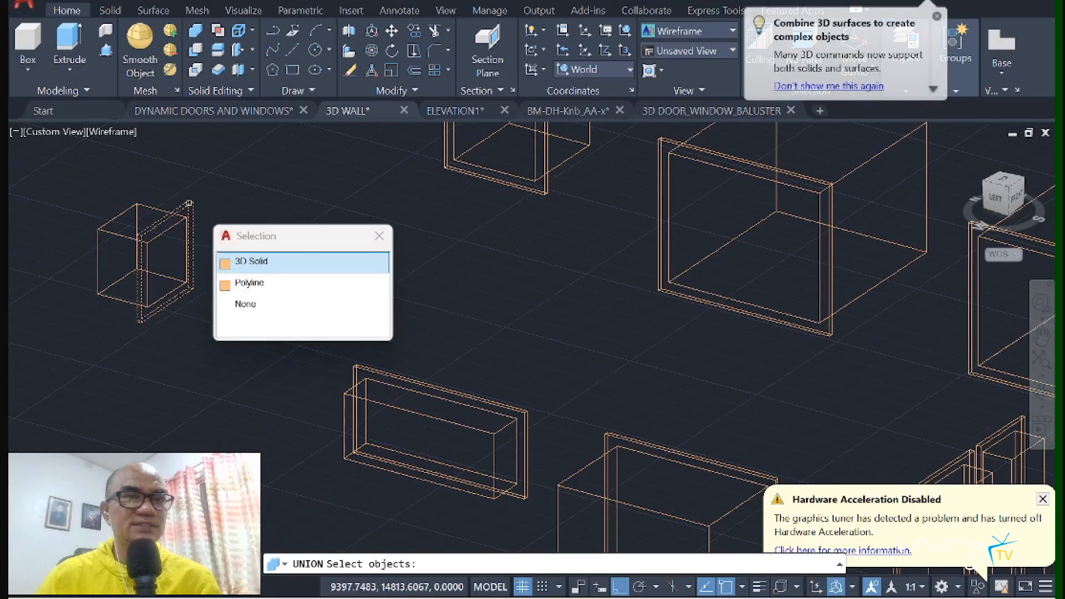
pyautogui.click(295, 262)
pyautogui.click(546, 196)
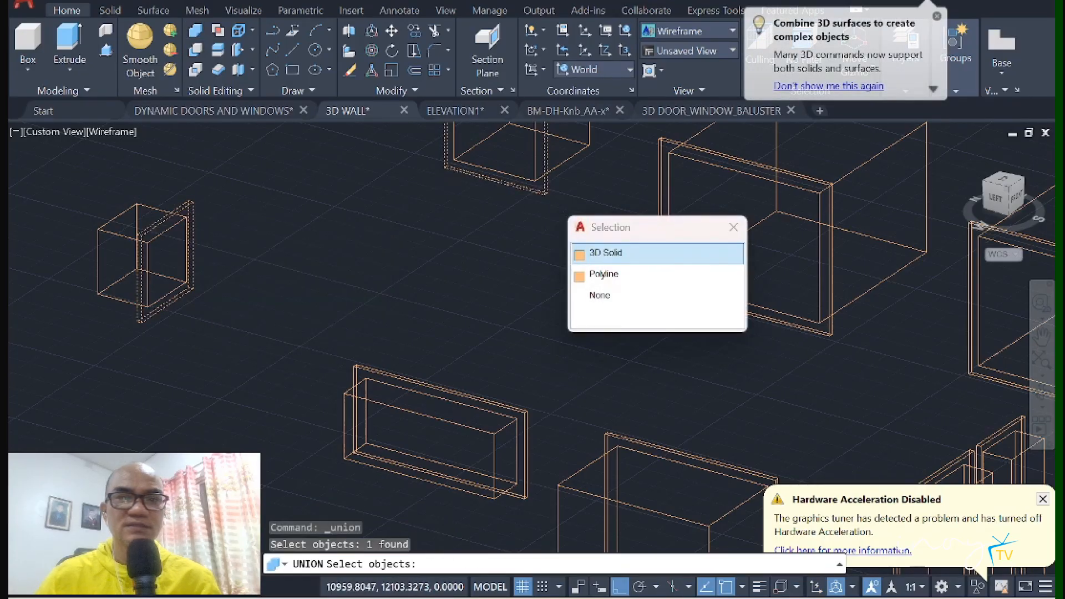
pyautogui.click(627, 255)
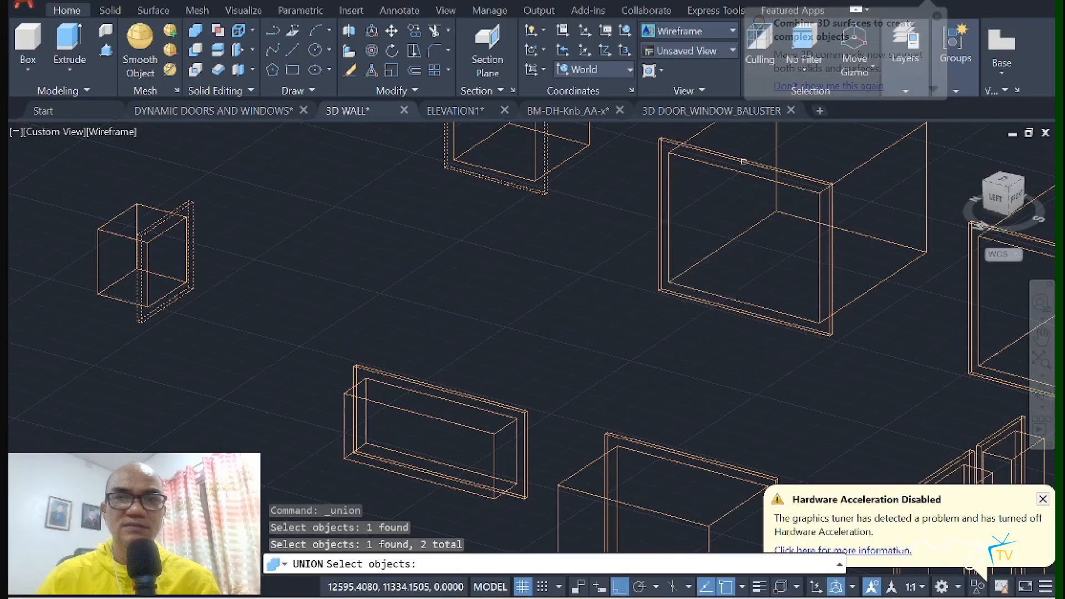
pyautogui.click(740, 157)
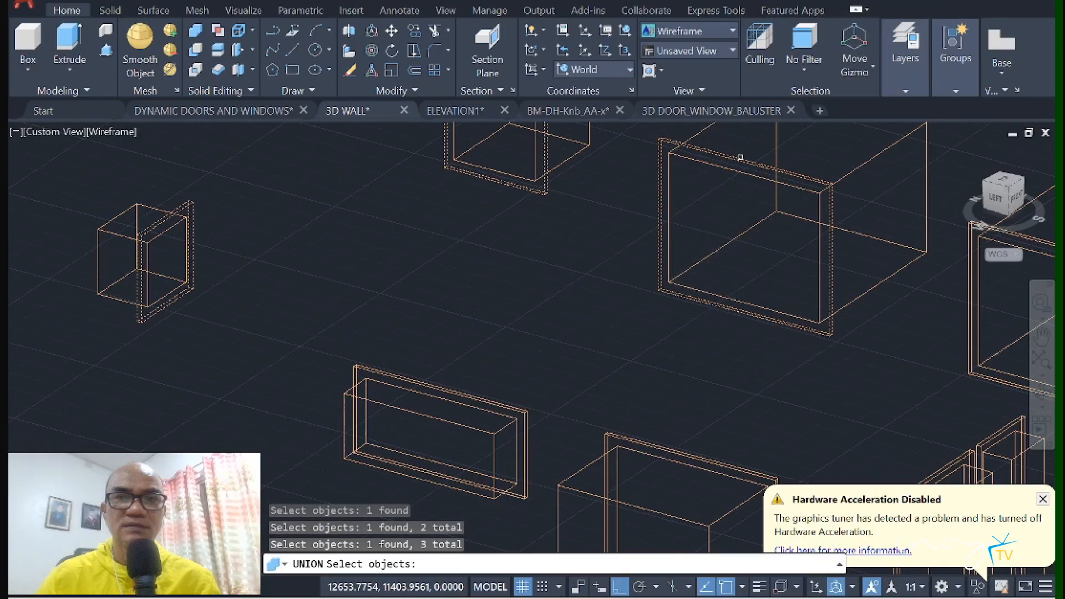
# Step: Add the outer solids of the remaining large right-wall window, the wide front-wall window, the front door and the narrow front window to the union
pyautogui.moveTo(946, 250); pyautogui.dragTo(562, 271, button='middle')
pyautogui.scroll(1, 676, 252)
pyautogui.scroll(3, 675, 251)
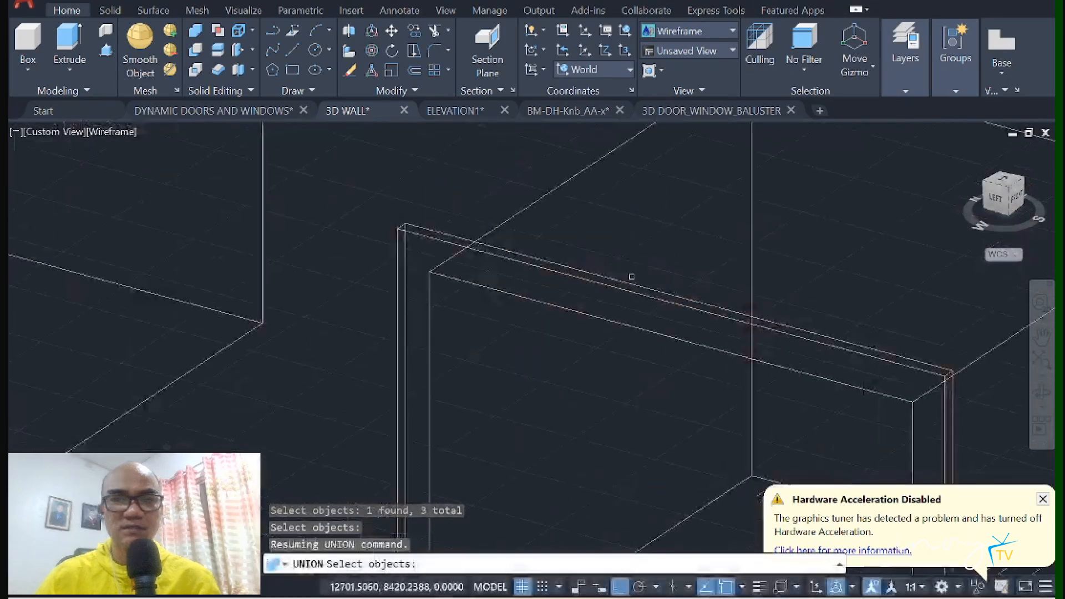
pyautogui.click(629, 283)
pyautogui.moveTo(630, 283); pyautogui.dragTo(72, 97, button='middle')
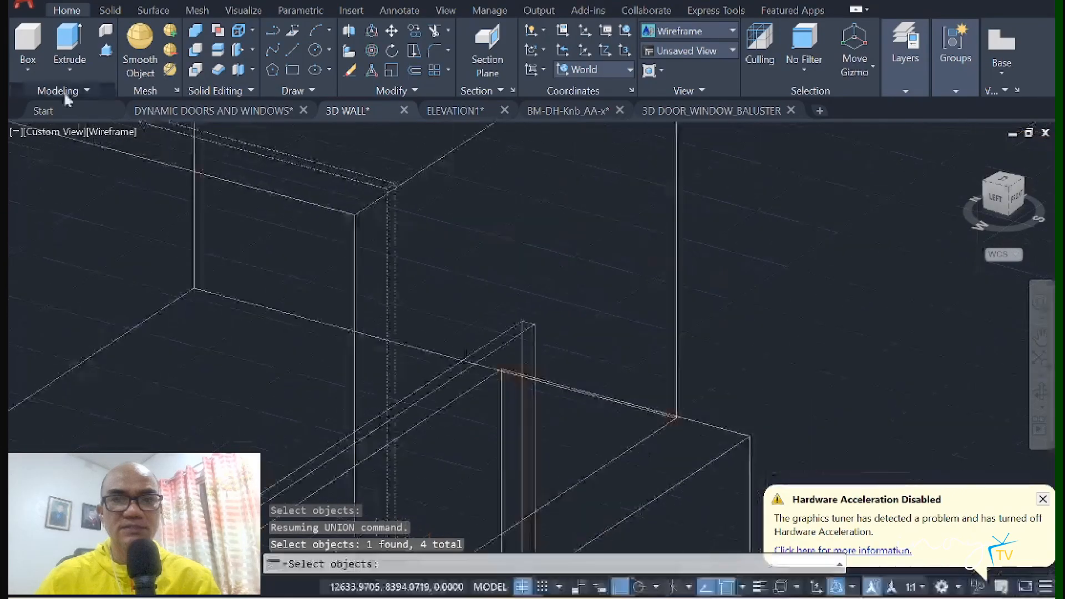
pyautogui.click(514, 346)
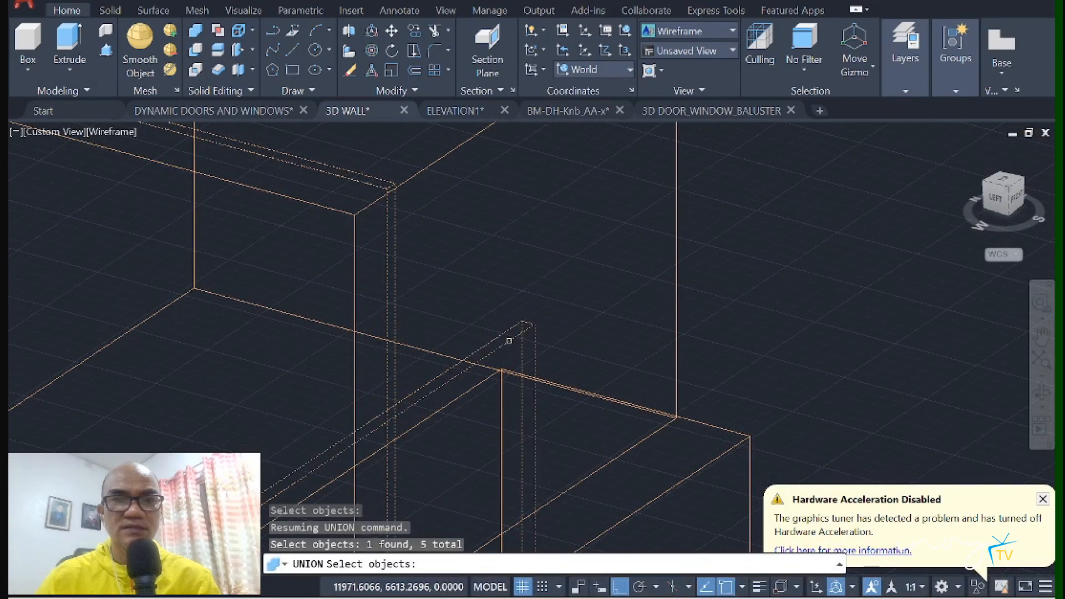
pyautogui.scroll(-5, 527, 333)
pyautogui.scroll(4, 392, 408)
pyautogui.click(393, 413)
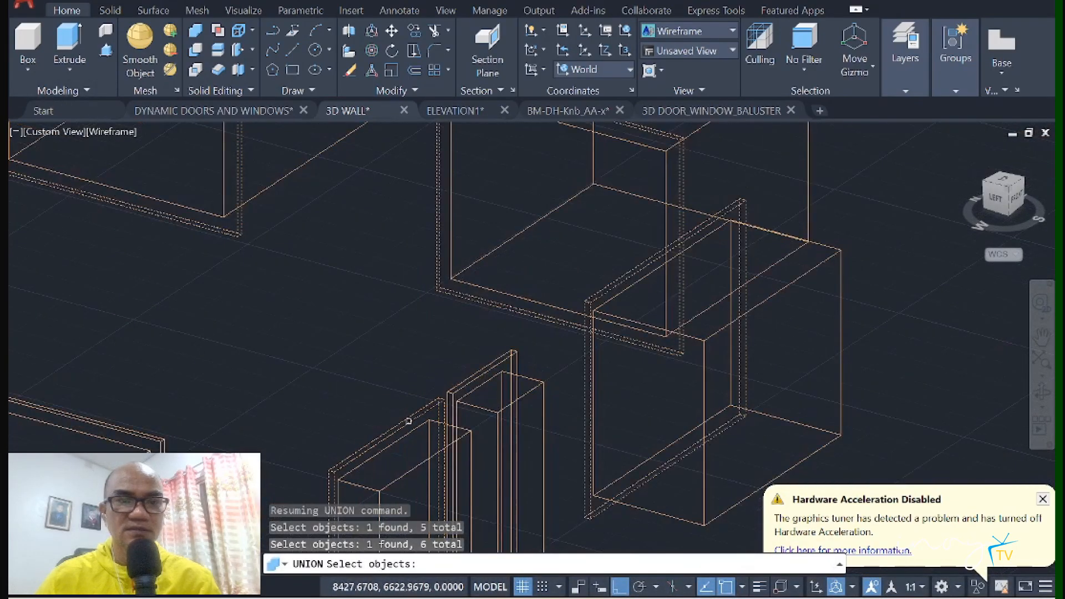
# Step: Add the outer 3D solids of the two left-wall windows and complete the union of the outer solids
pyautogui.moveTo(214, 357); pyautogui.dragTo(518, 299, button='middle')
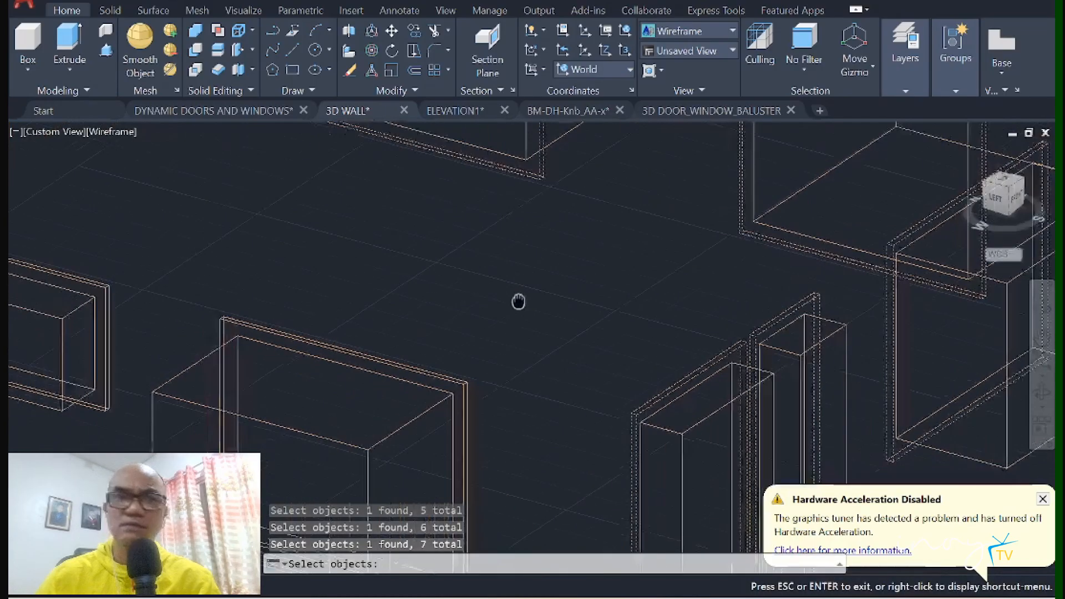
pyautogui.click(339, 339)
pyautogui.click(331, 348)
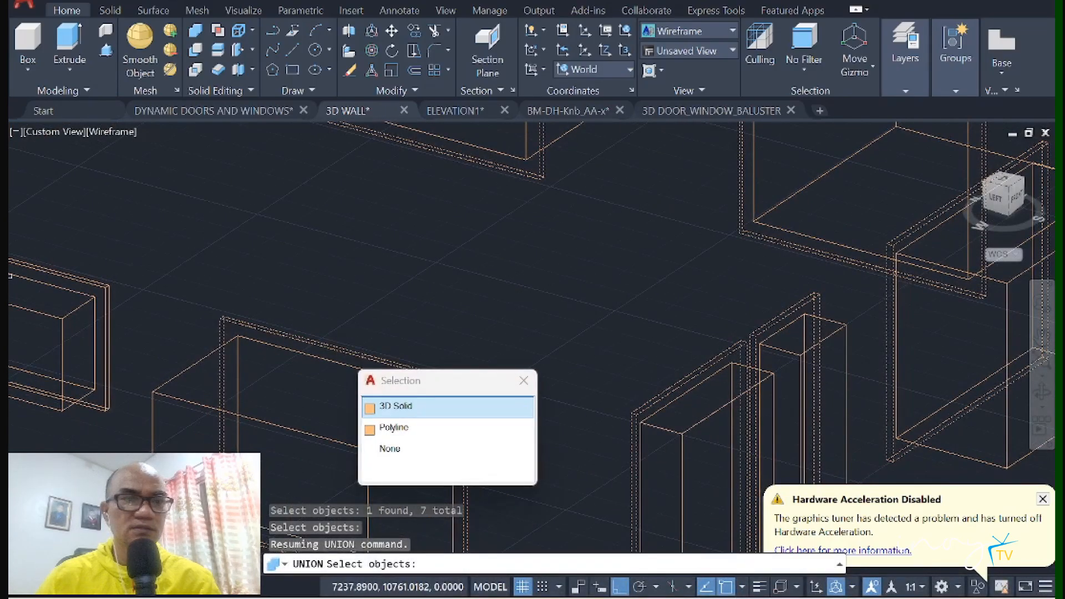
pyautogui.moveTo(11, 277); pyautogui.dragTo(240, 315, button='middle')
pyautogui.scroll(1, 239, 314)
pyautogui.click(246, 300)
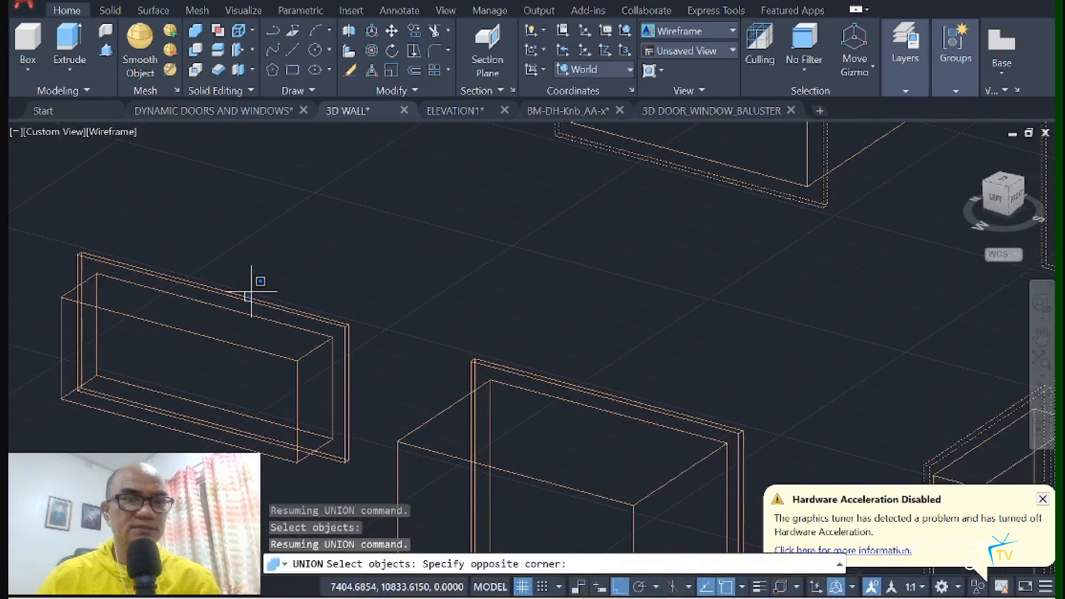
pyautogui.click(278, 304)
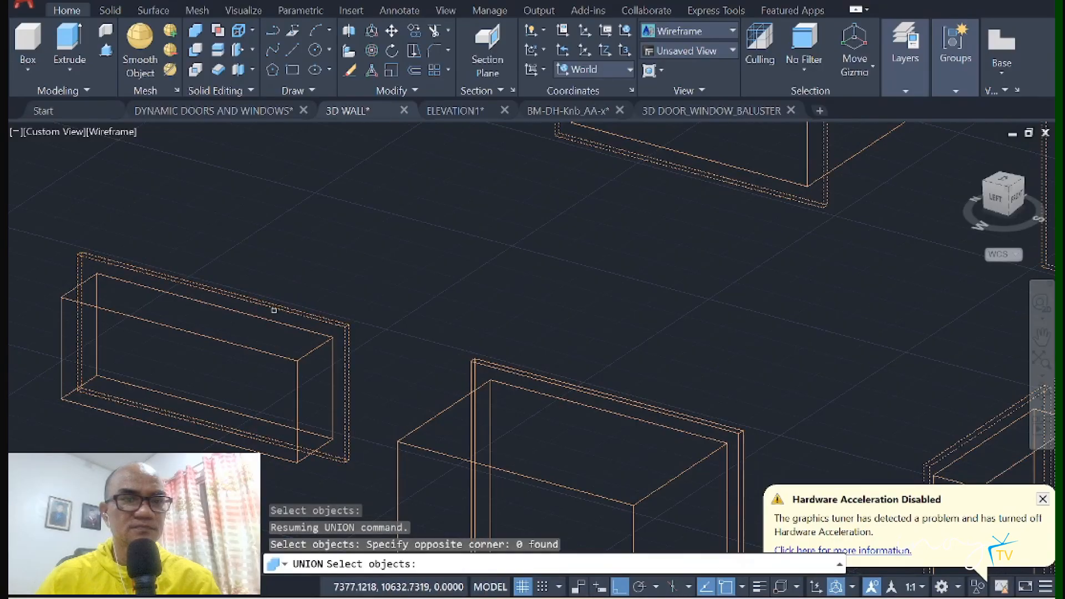
pyautogui.click(292, 310)
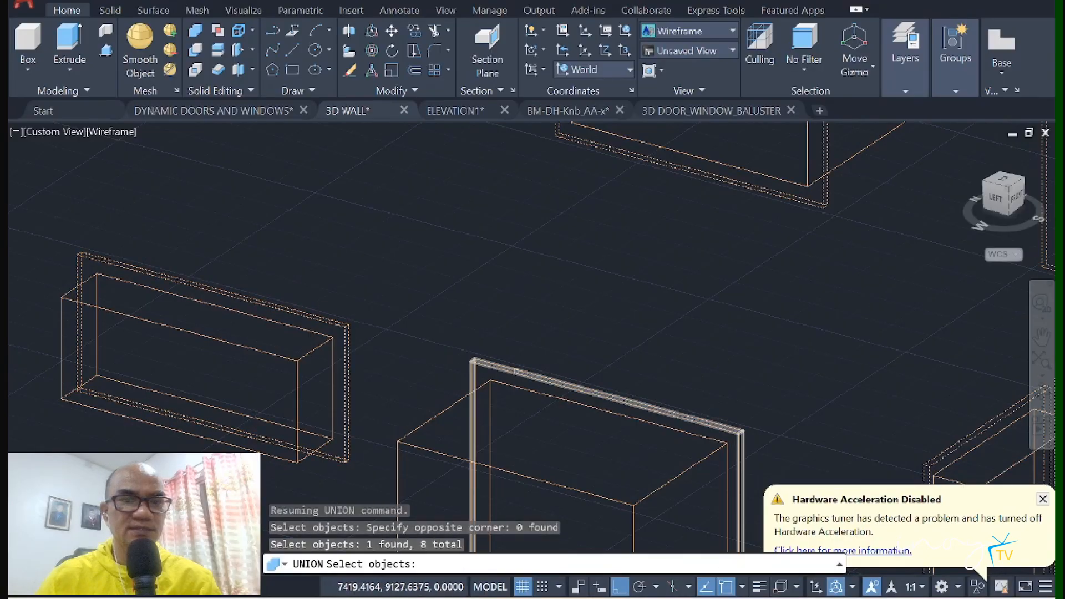
pyautogui.click(515, 371)
pyautogui.scroll(-2, 404, 318)
pyautogui.moveTo(410, 272); pyautogui.dragTo(514, 366, button='middle')
pyautogui.press('Return')
pyautogui.scroll(-4, 515, 362)
pyautogui.scroll(3, 504, 358)
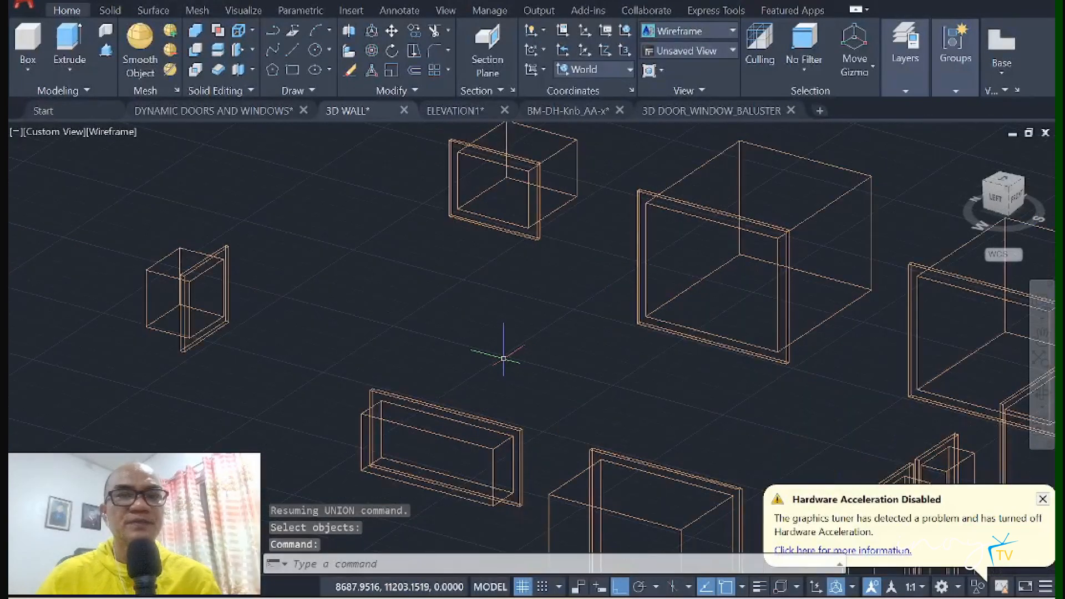
# Step: Start a Union with the inner solids of the small back-wall window and the three right-wall windows
pyautogui.click(198, 33)
pyautogui.click(155, 285)
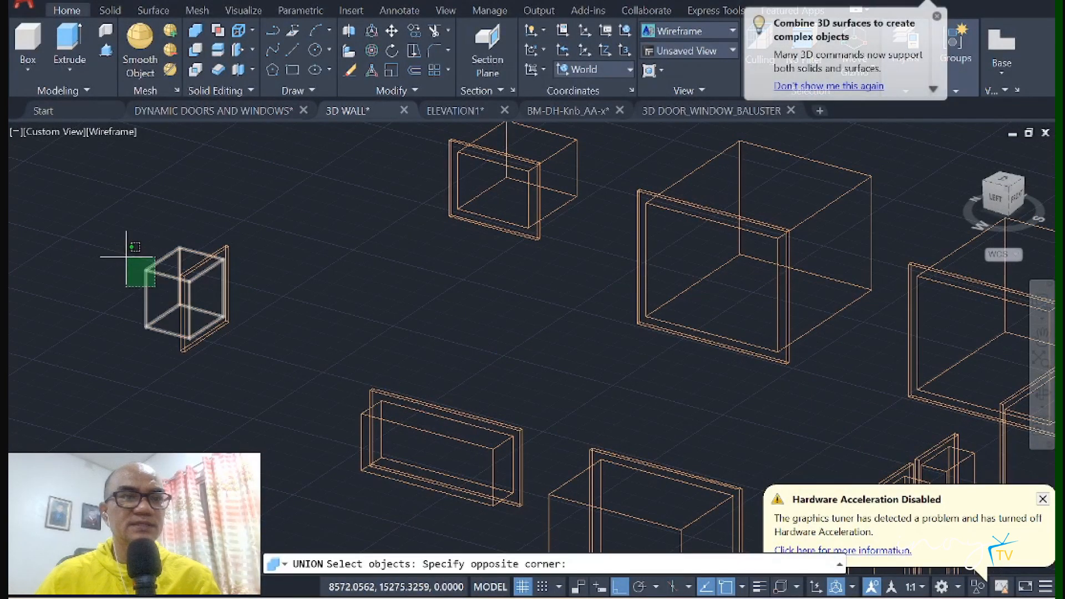
pyautogui.click(121, 245)
pyautogui.click(567, 144)
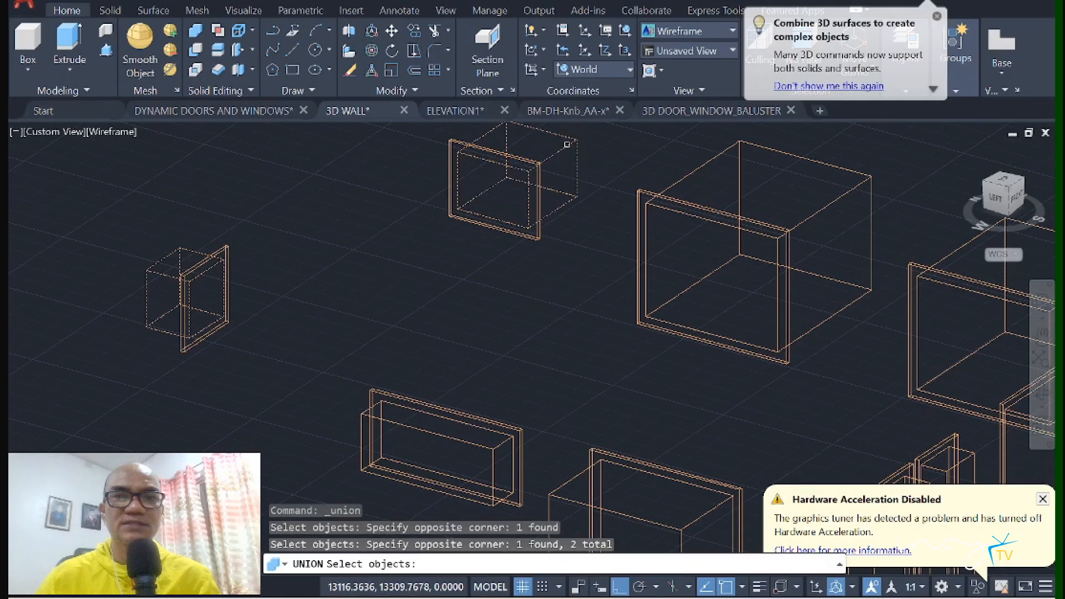
pyautogui.click(773, 177)
pyautogui.click(730, 154)
pyautogui.moveTo(870, 193); pyautogui.dragTo(499, 192, button='middle')
pyautogui.click(684, 249)
pyautogui.click(653, 228)
# Step: Add the inner solids of the wide front-wall window, front door, narrow front window and larger left-wall window to the union
pyautogui.moveTo(834, 491); pyautogui.dragTo(737, 361, button='middle')
pyautogui.click(766, 387)
pyautogui.click(677, 327)
pyautogui.moveTo(518, 482); pyautogui.dragTo(568, 326, button='middle')
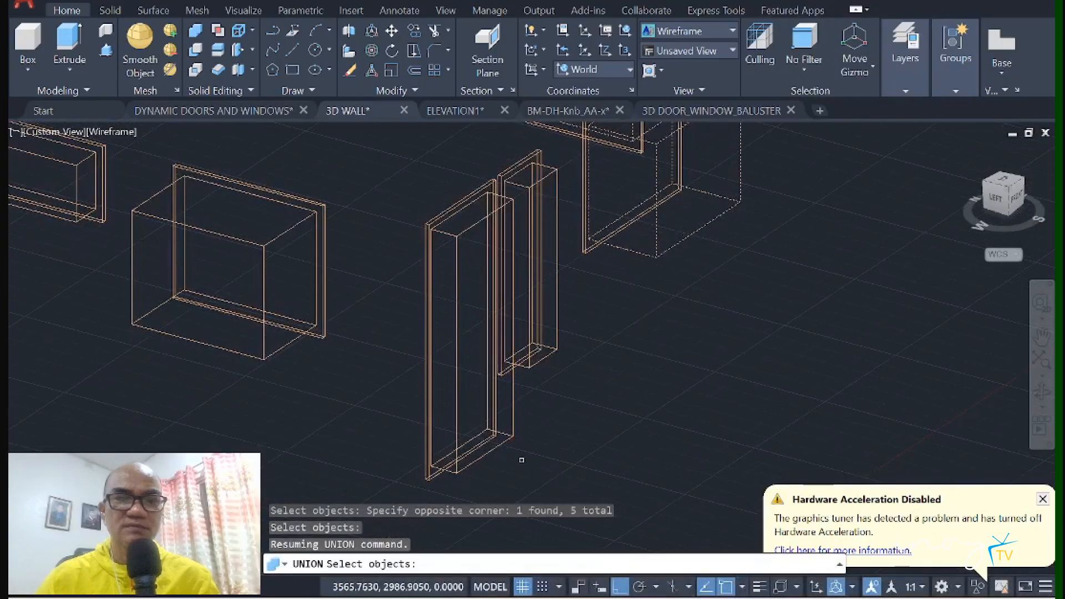
pyautogui.click(486, 379)
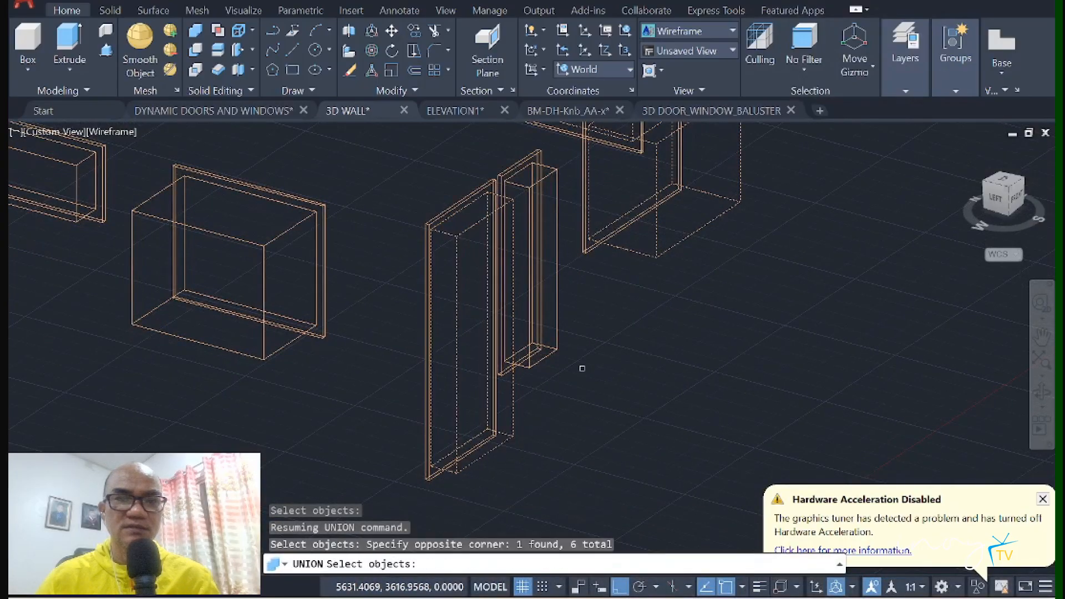
pyautogui.click(554, 334)
pyautogui.click(242, 334)
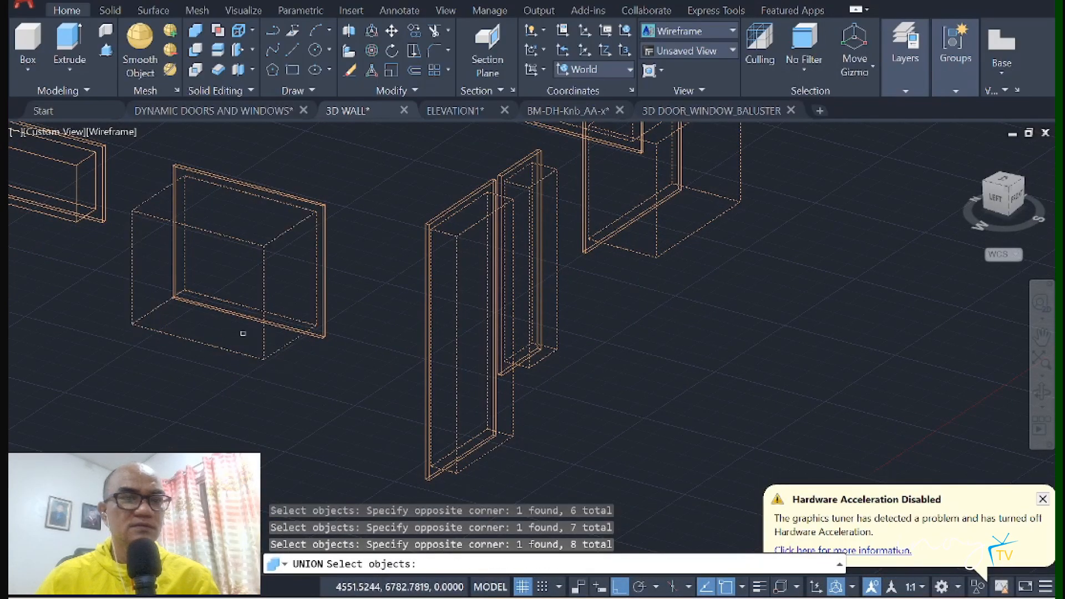
# Step: Add the inner solid of the small left-wall window and complete the union of the inner solids
pyautogui.moveTo(242, 334); pyautogui.dragTo(506, 431, button='middle')
pyautogui.scroll(5, 365, 349)
pyautogui.click(303, 277)
pyautogui.click(280, 258)
pyautogui.scroll(-6, 283, 338)
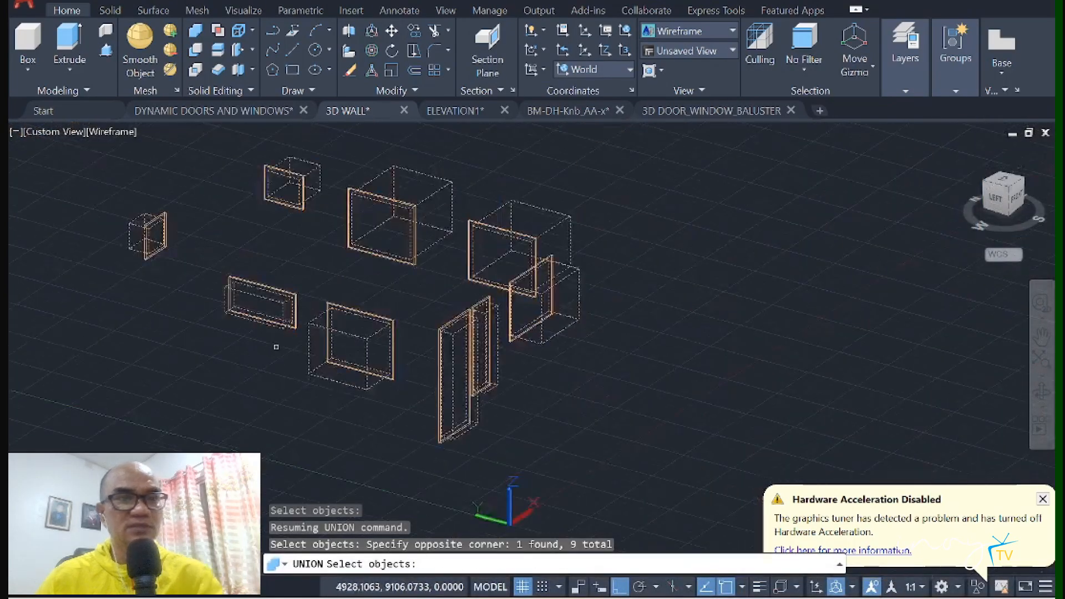
pyautogui.press('Return')
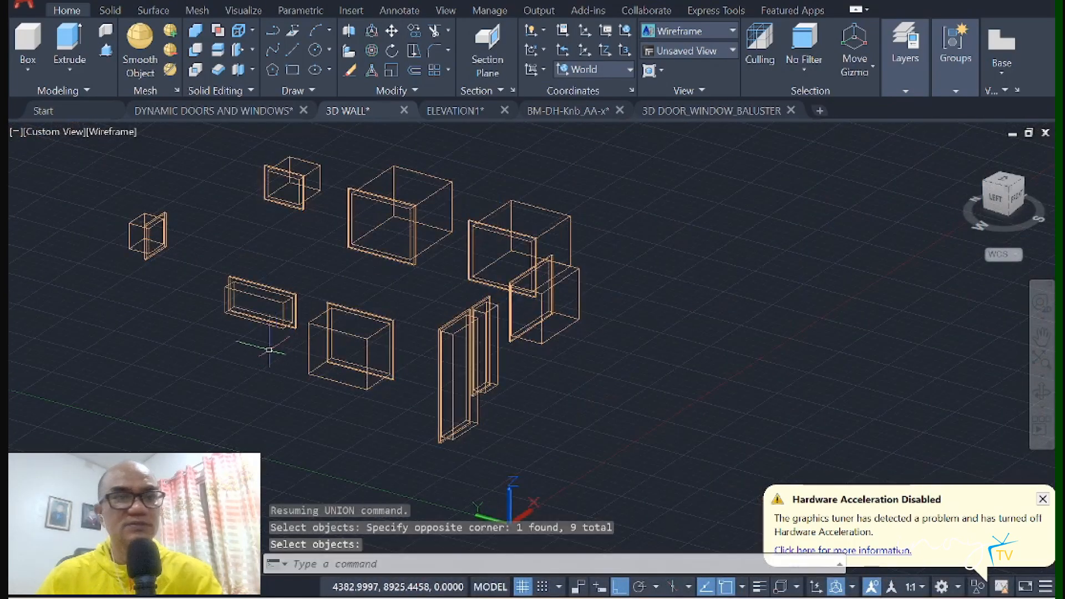
# Step: Subtract the united inner solids from the united outer solids to leave hollow moulding frames
pyautogui.click(195, 49)
pyautogui.scroll(4, 143, 194)
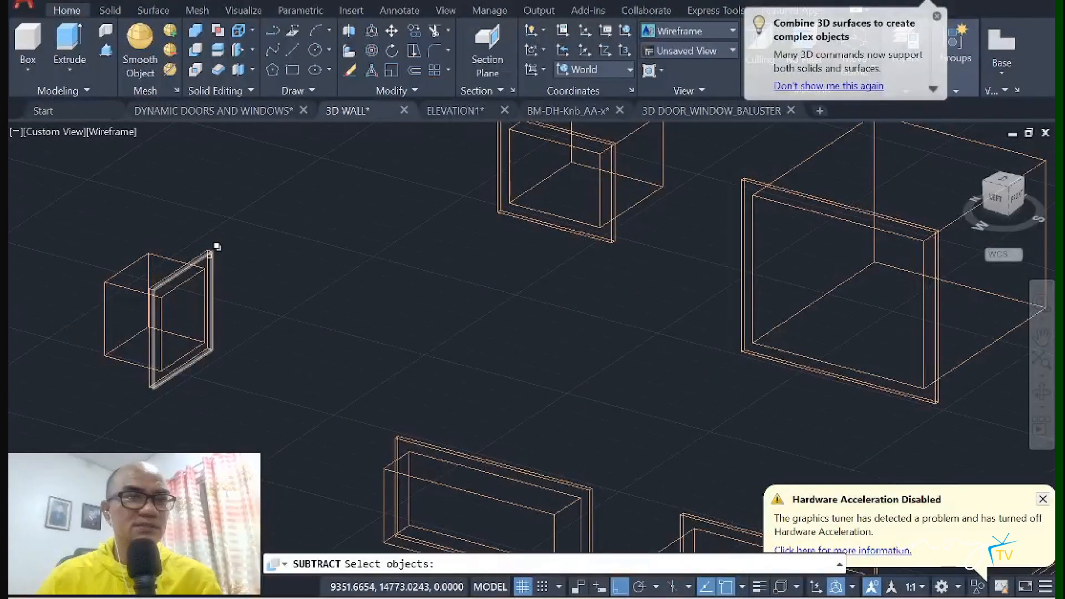
pyautogui.click(204, 253)
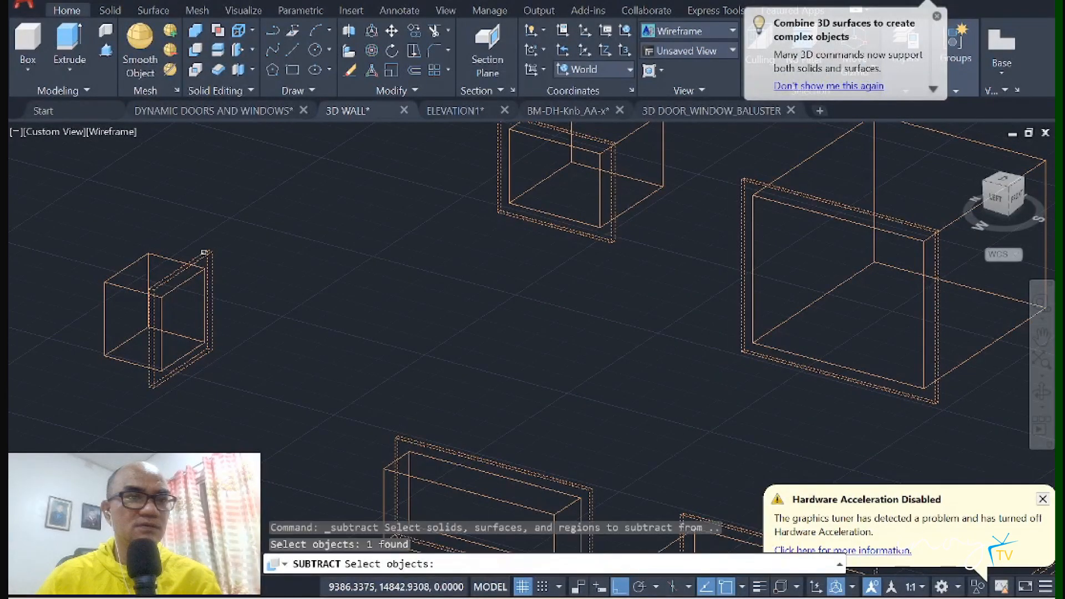
pyautogui.press('Return')
pyautogui.click(136, 272)
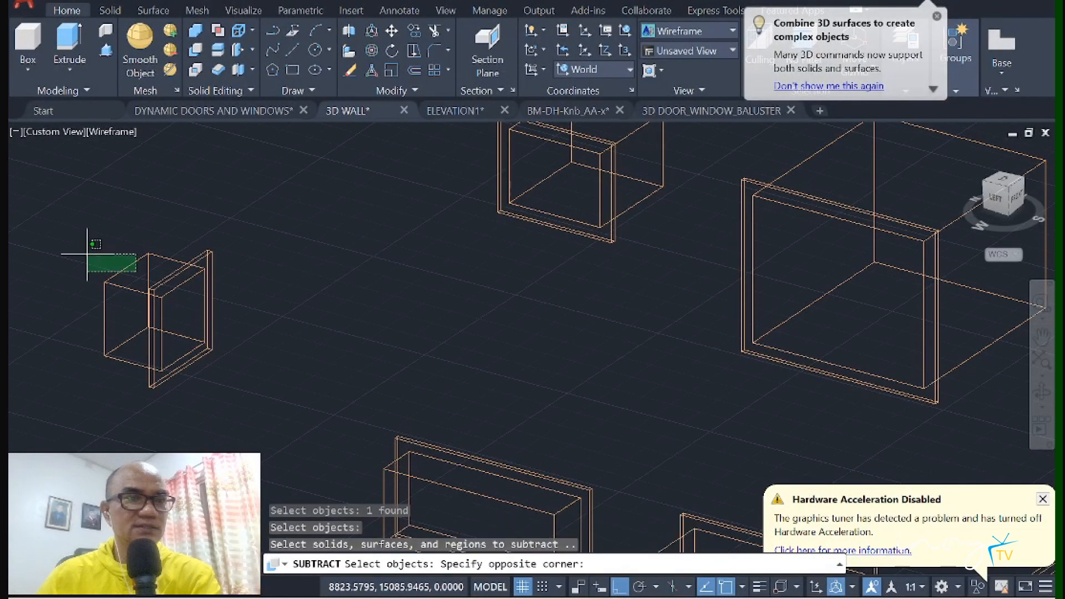
pyautogui.click(85, 244)
pyautogui.press('Return')
pyautogui.scroll(-4, 335, 256)
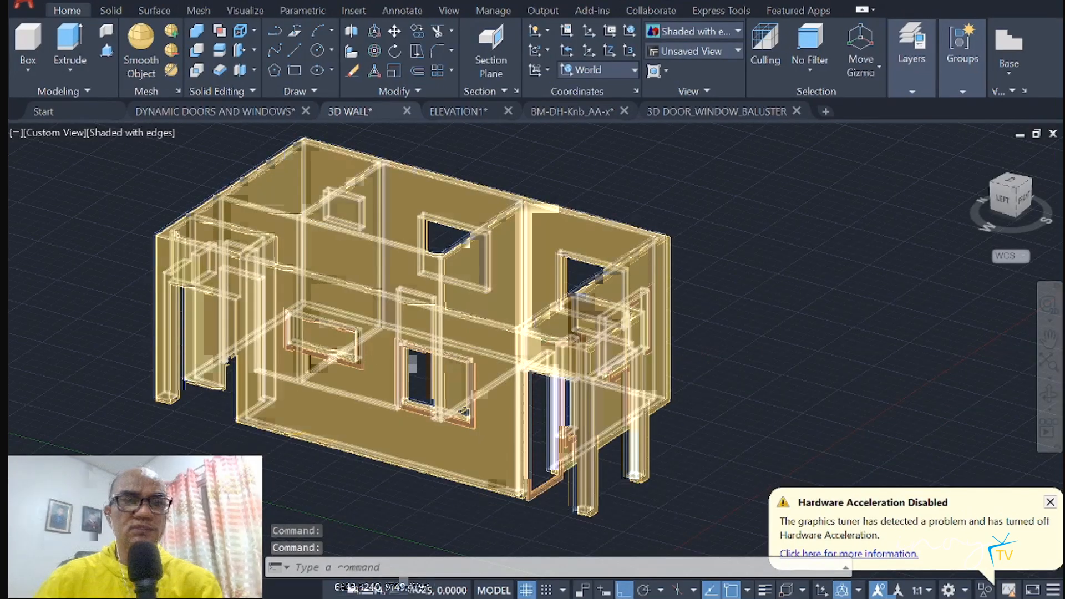
# Step: Examine the window and door mouldings against the shaded house walls
pyautogui.scroll(10, 242, 311)
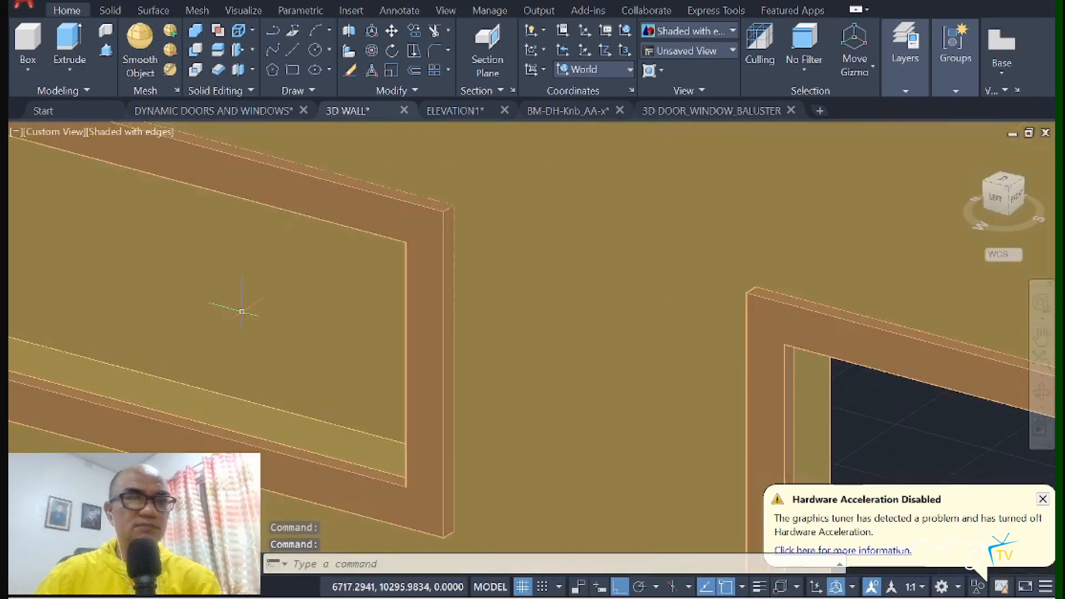
pyautogui.scroll(-10, 242, 312)
pyautogui.moveTo(335, 288); pyautogui.dragTo(559, 125, button='middle')
pyautogui.scroll(3, 569, 323)
pyautogui.scroll(5, 676, 309)
pyautogui.moveTo(617, 161); pyautogui.dragTo(636, 314, button='middle')
pyautogui.scroll(-8, 636, 315)
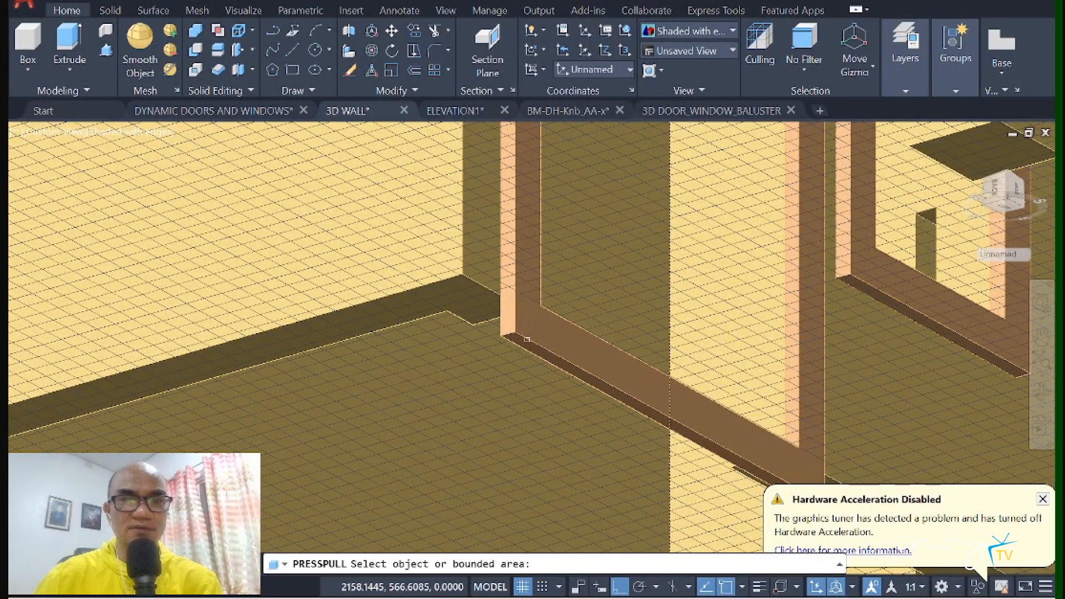
# Step: Presspull the underside of the door moulding up to the wall's bottom corner to remove the strip across the floor
pyautogui.scroll(3, 529, 352)
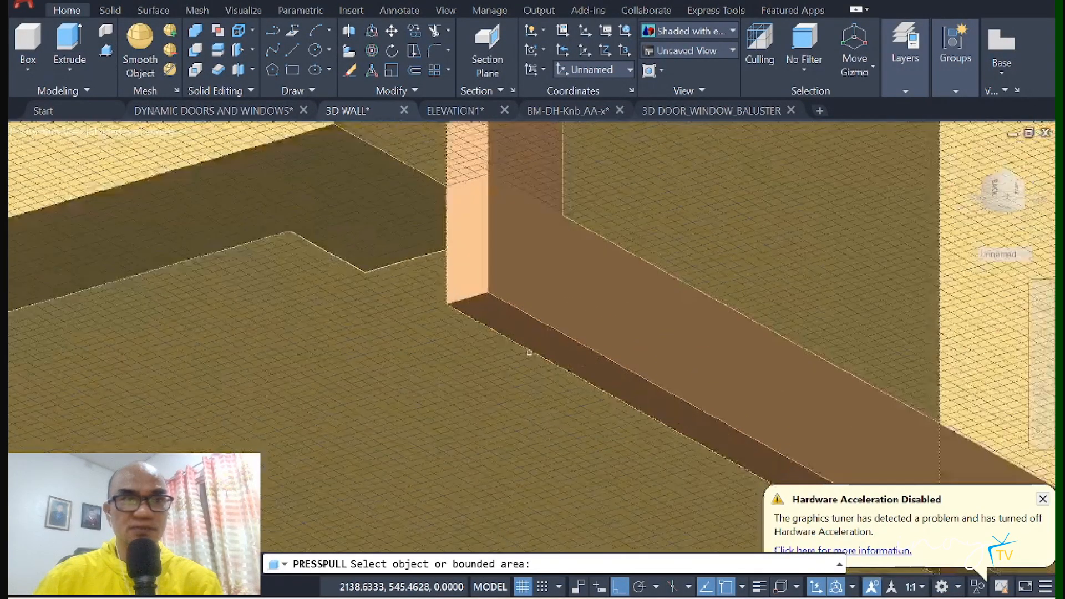
pyautogui.click(105, 52)
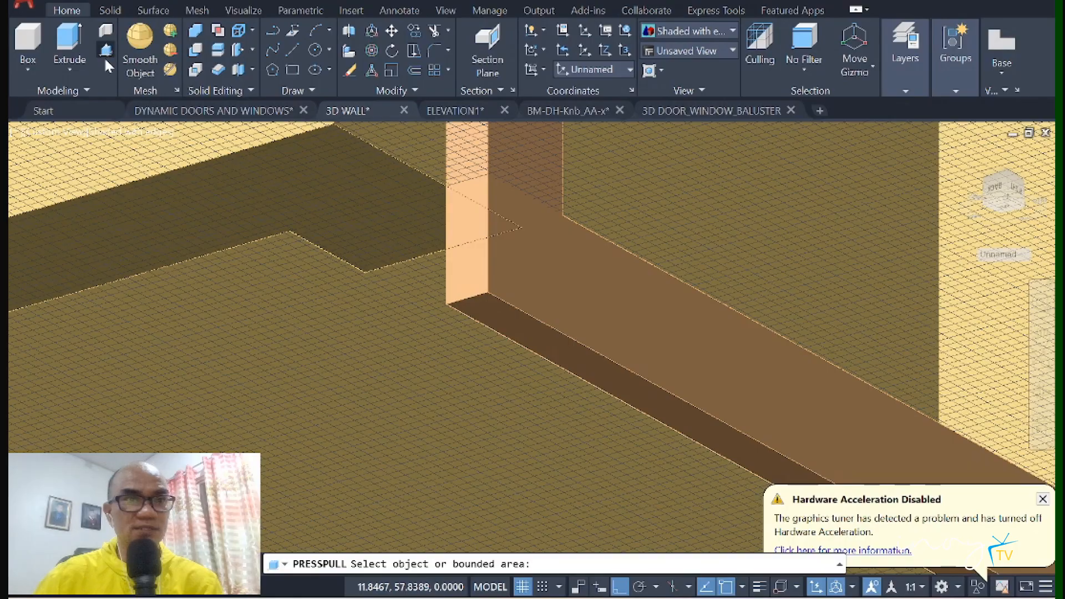
pyautogui.click(492, 310)
pyautogui.press('F8')
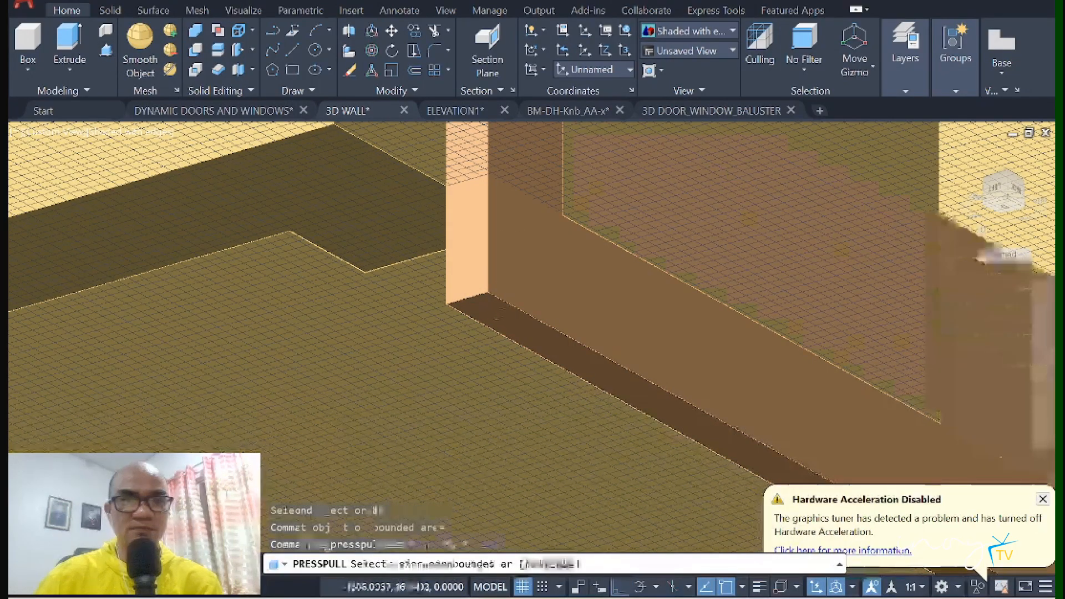
pyautogui.click(364, 273)
pyautogui.scroll(-5, 364, 272)
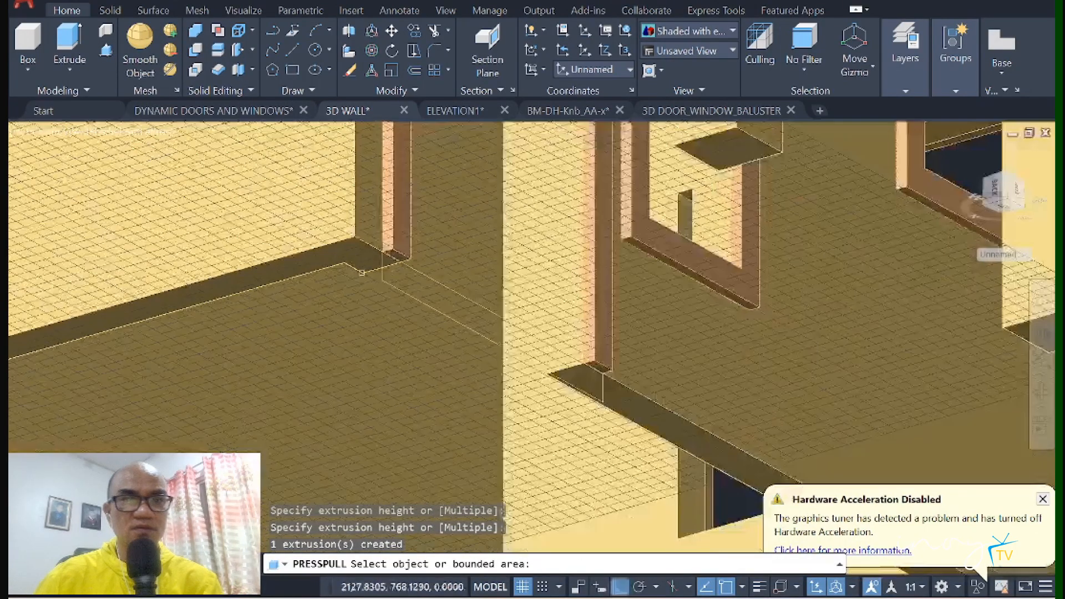
# Step: Erase the leftover outlines at the bottom of the door opening
pyautogui.press('Escape')
pyautogui.click(1039, 394)
pyautogui.moveTo(463, 207); pyautogui.dragTo(465, 356)
pyautogui.press('Escape')
pyautogui.click(458, 363)
pyautogui.click(442, 320)
pyautogui.press('Delete')
# Step: Examine the finished mouldings on the left and front walls of the house from several angles
pyautogui.scroll(-10, 435, 312)
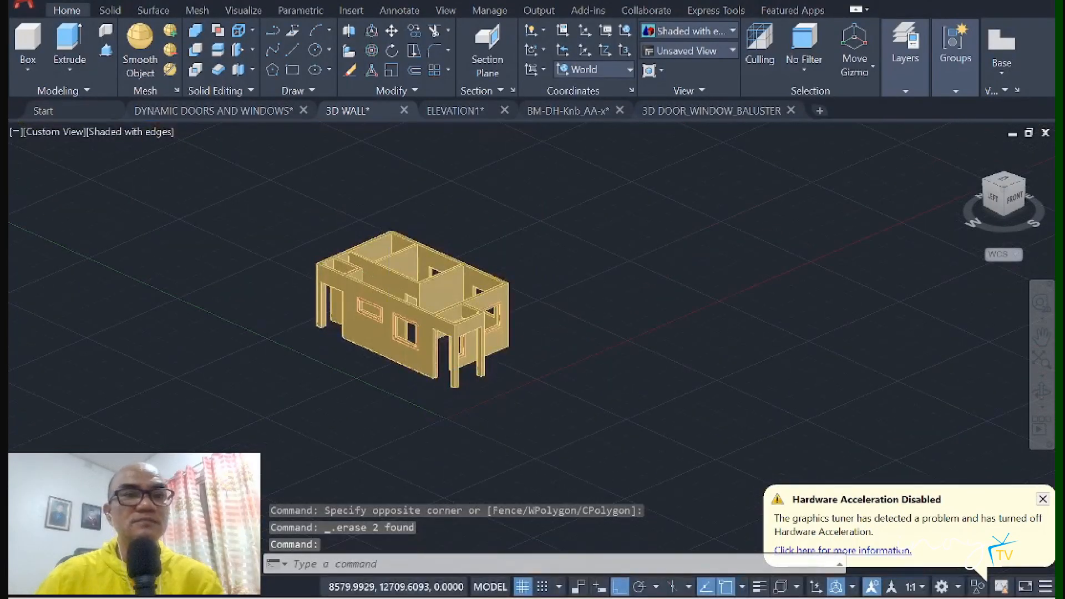
pyautogui.scroll(6, 389, 284)
pyautogui.moveTo(388, 278); pyautogui.dragTo(489, 189, button='middle')
pyautogui.moveTo(538, 244); pyautogui.dragTo(419, 195, button='middle')
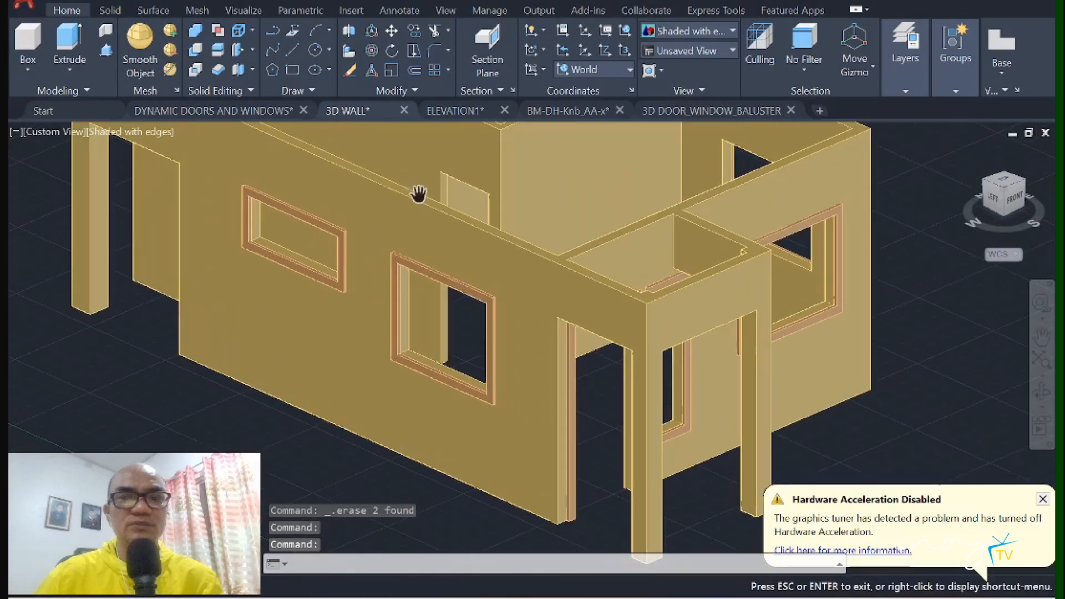
pyautogui.moveTo(508, 196); pyautogui.dragTo(357, 237, button='middle')
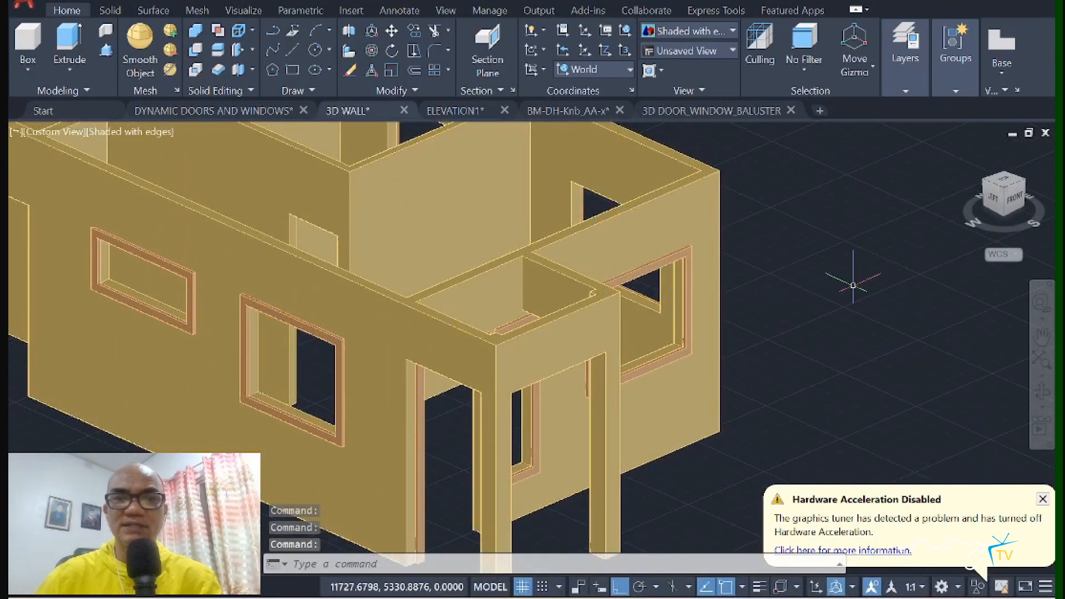
pyautogui.moveTo(592, 294); pyautogui.dragTo(763, 294, button='middle')
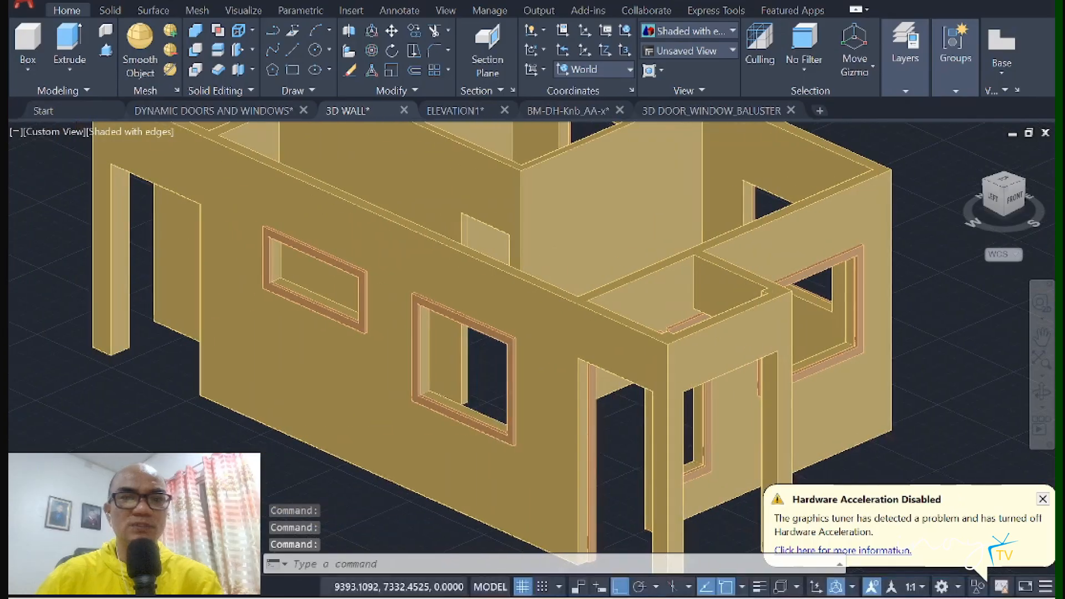
pyautogui.click(1043, 404)
pyautogui.moveTo(401, 297); pyautogui.dragTo(808, 295)
pyautogui.moveTo(416, 347); pyautogui.dragTo(500, 381)
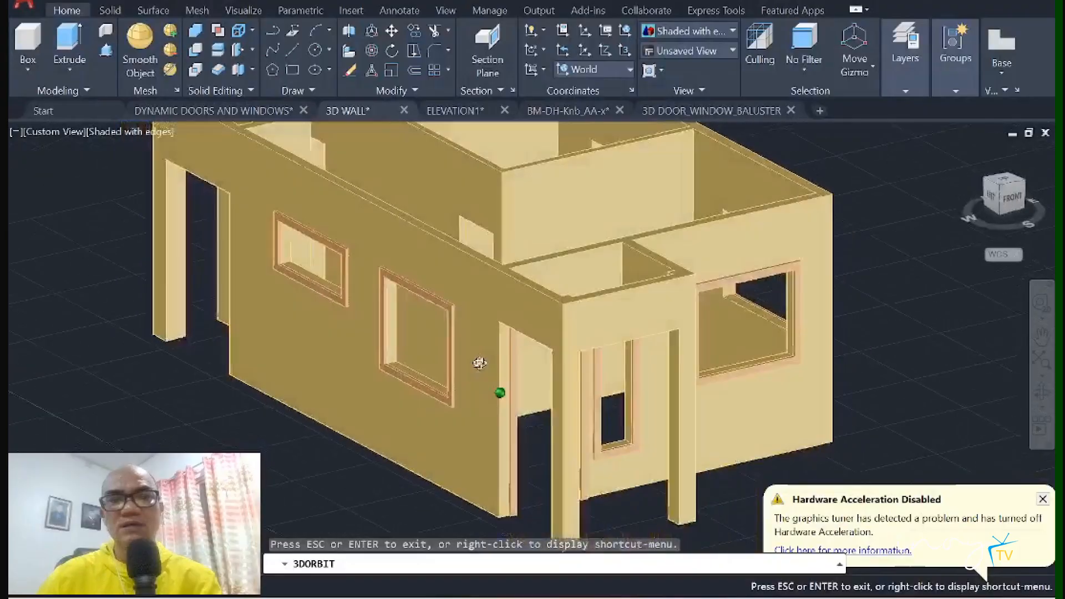
pyautogui.moveTo(506, 369); pyautogui.dragTo(505, 381)
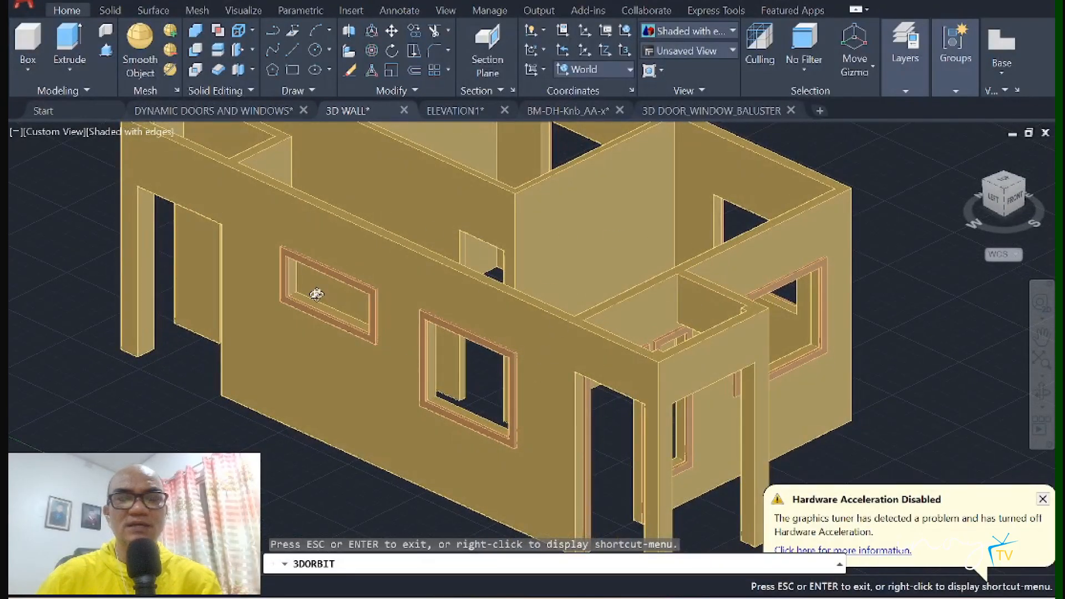
pyautogui.scroll(-2, 450, 318)
pyautogui.scroll(1, 452, 317)
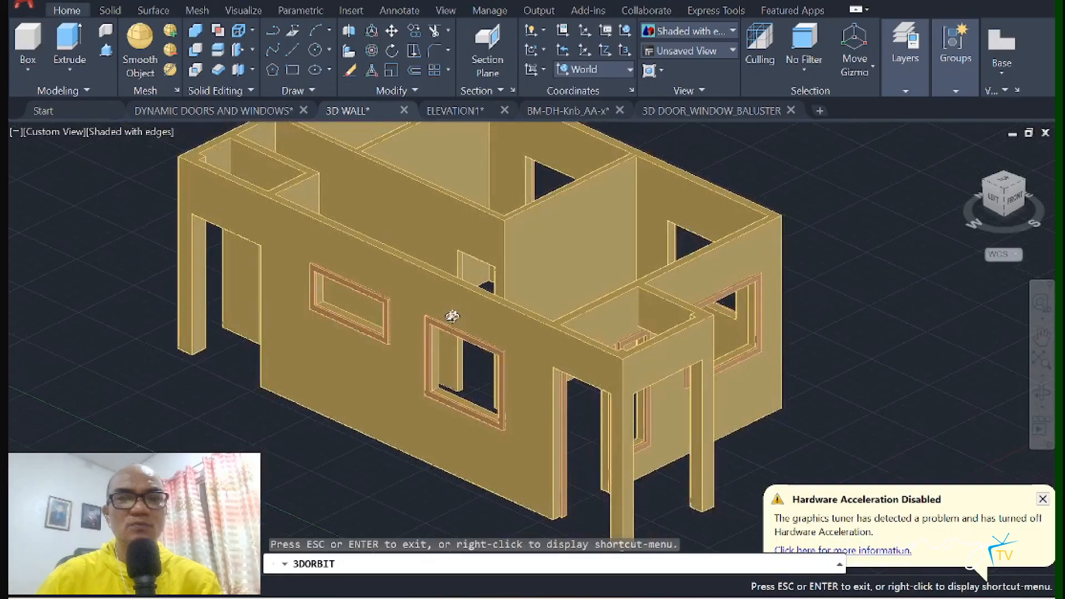